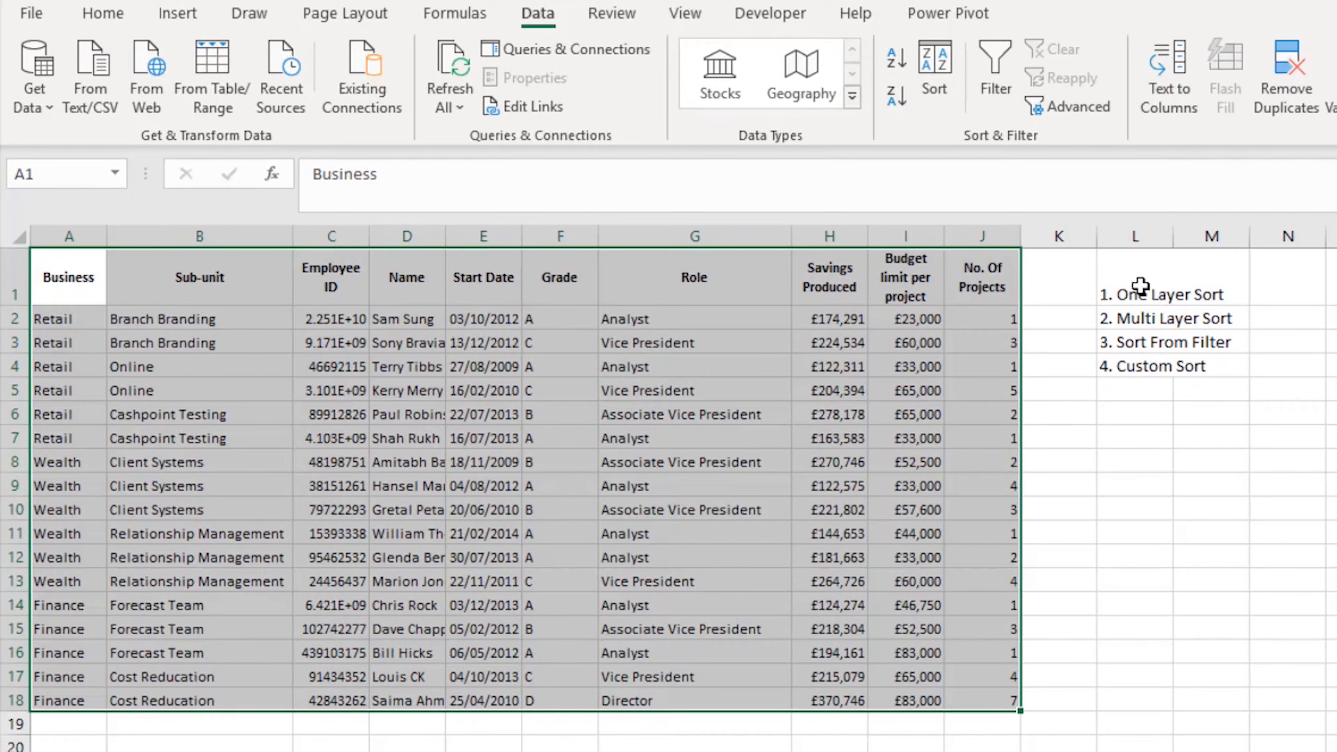
Step: Sort the data range A1:J18 by the Role column on cell values in A to Z order
click(988, 282)
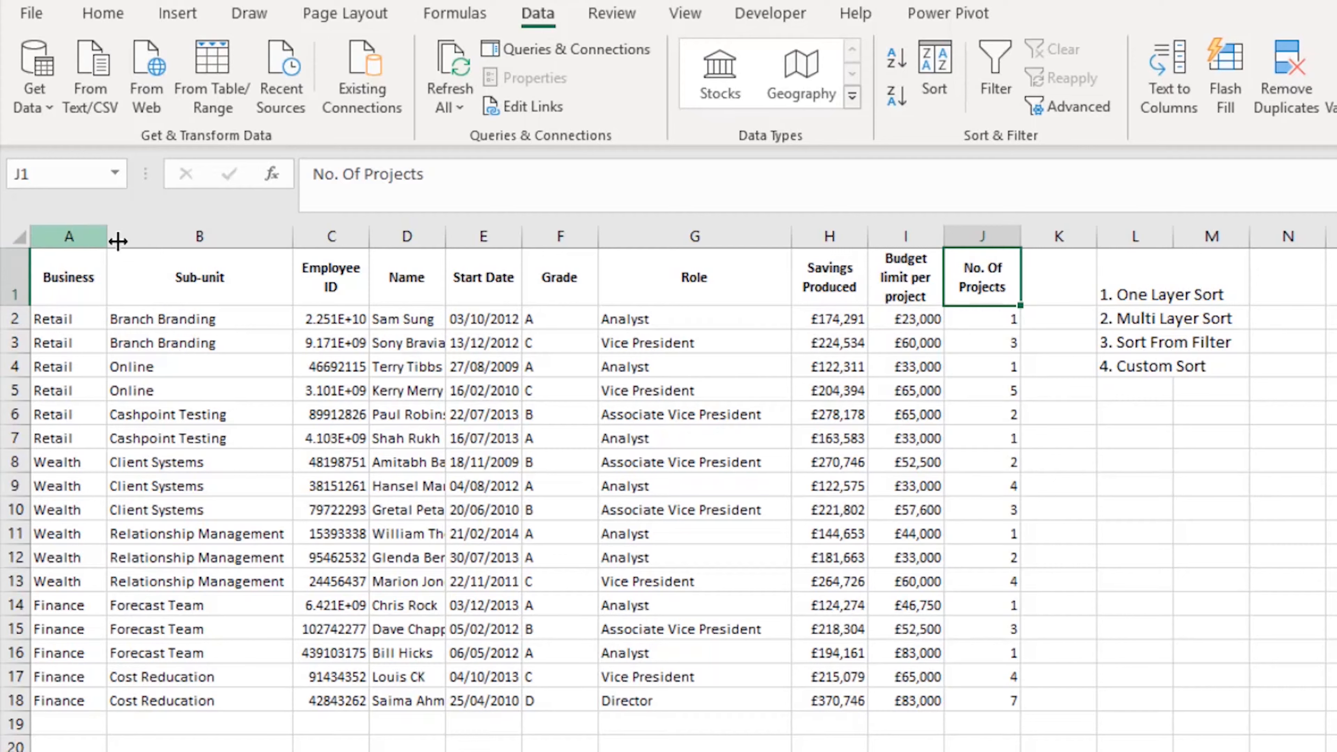
drag(961, 269, 69, 285)
drag(69, 236, 999, 270)
drag(54, 285, 1000, 696)
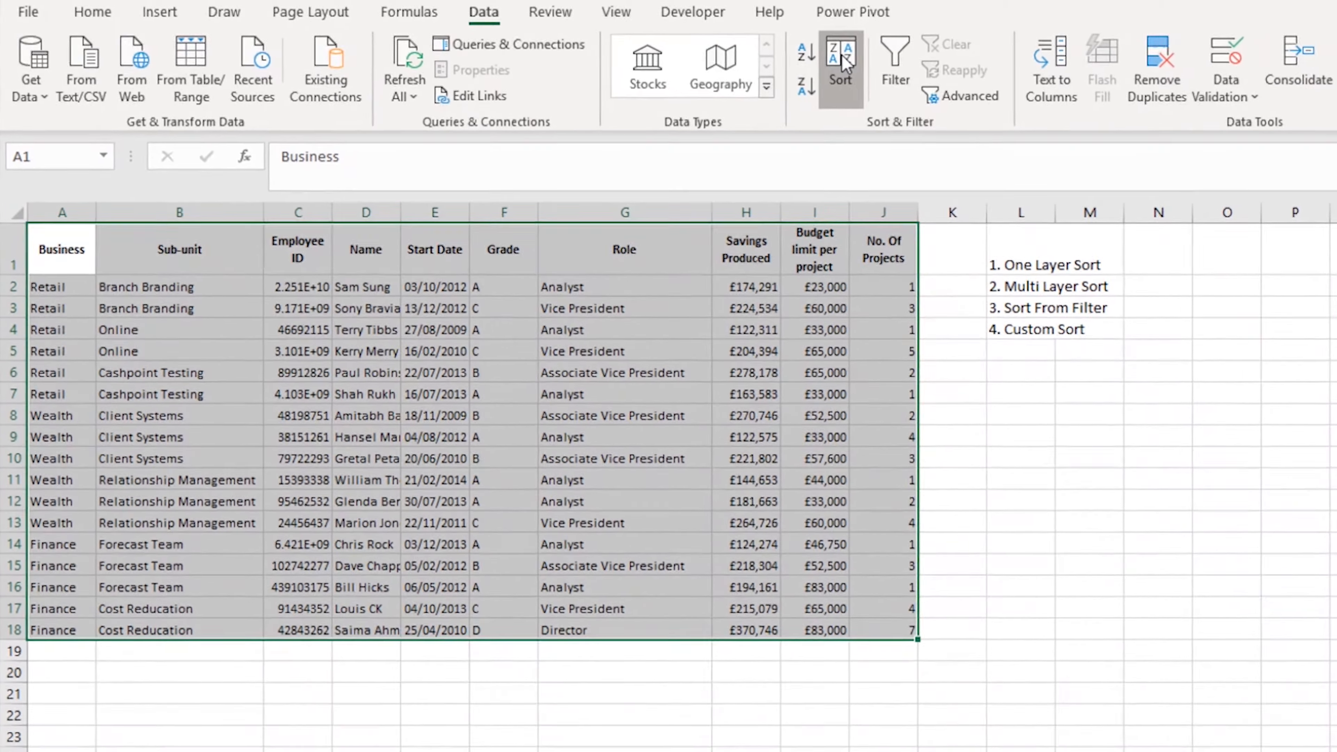
click(842, 62)
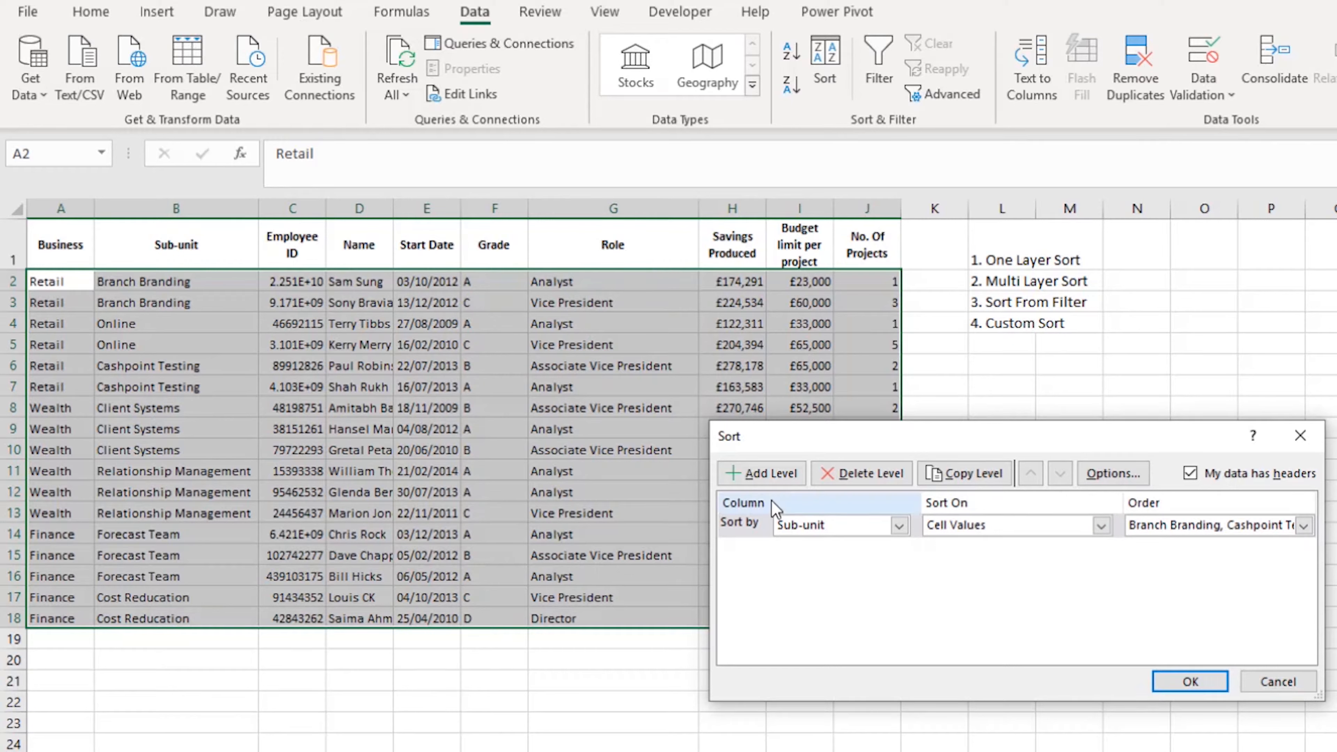
click(899, 525)
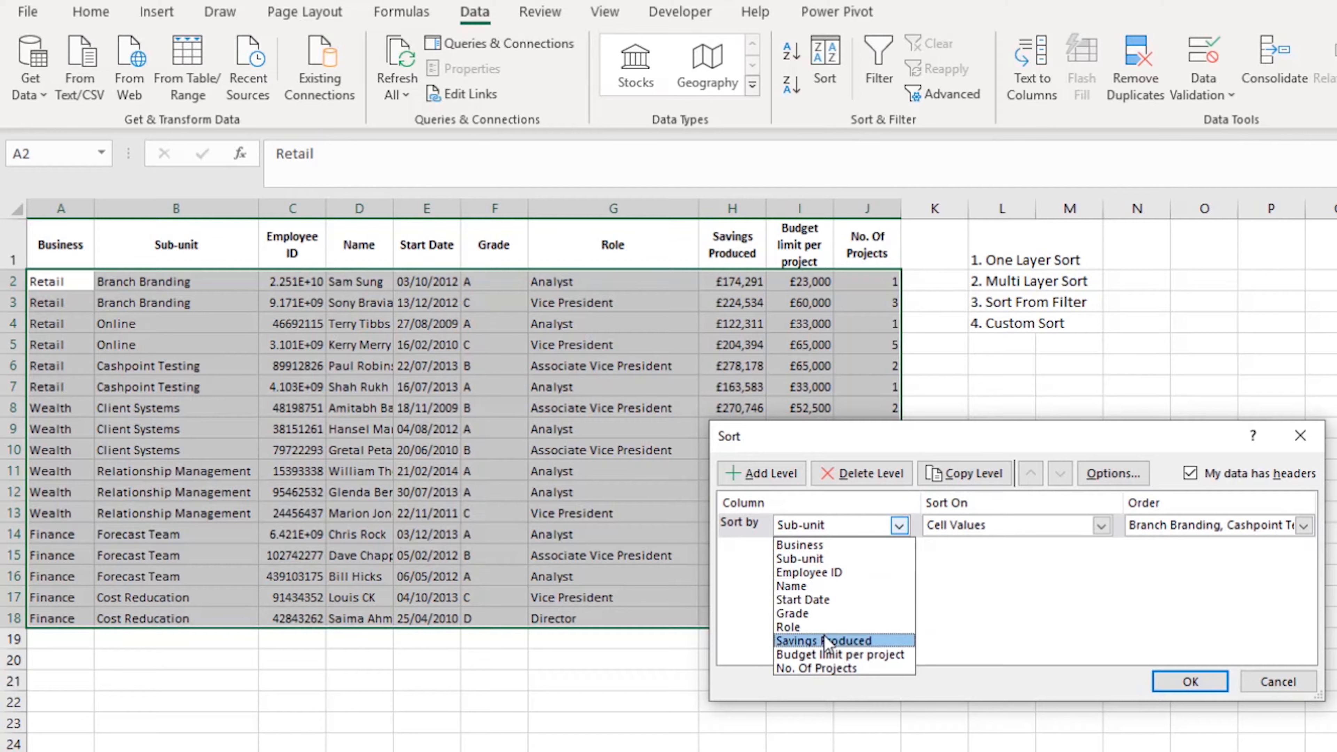
click(829, 628)
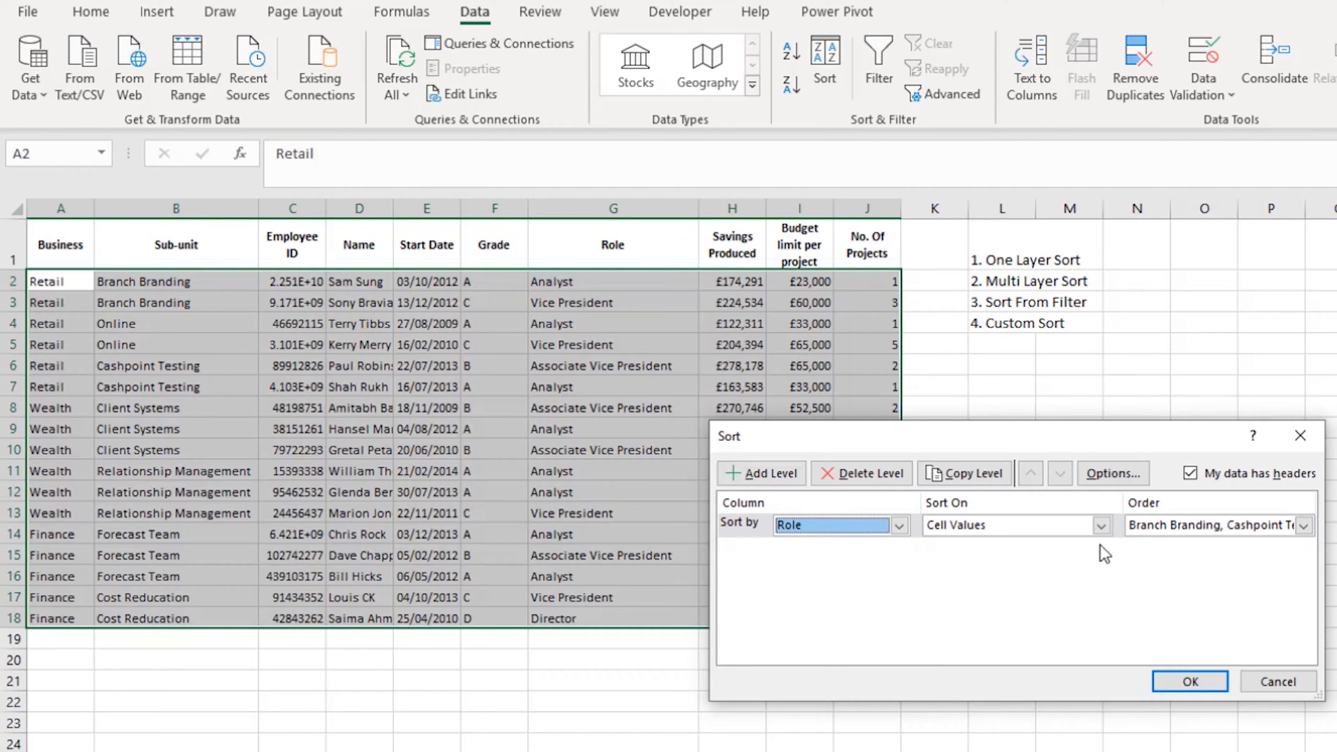
click(1180, 526)
click(1194, 547)
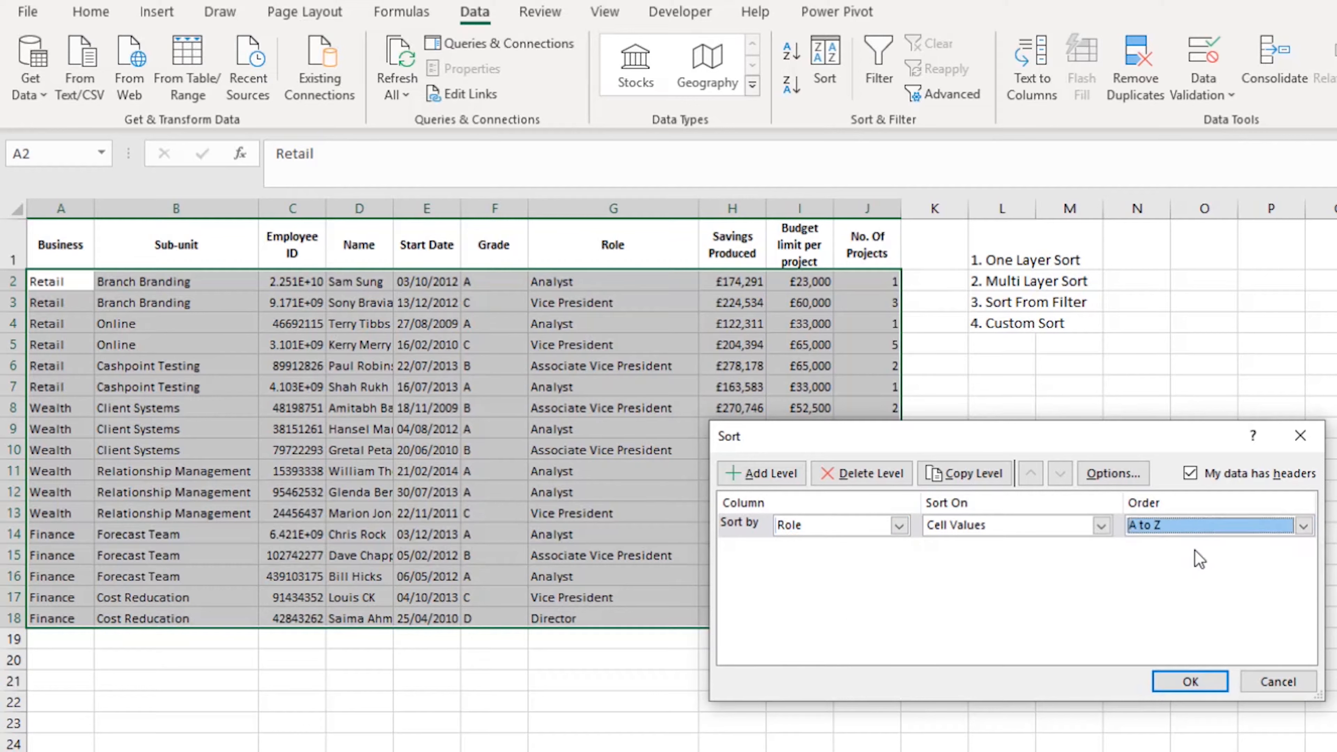
click(1190, 681)
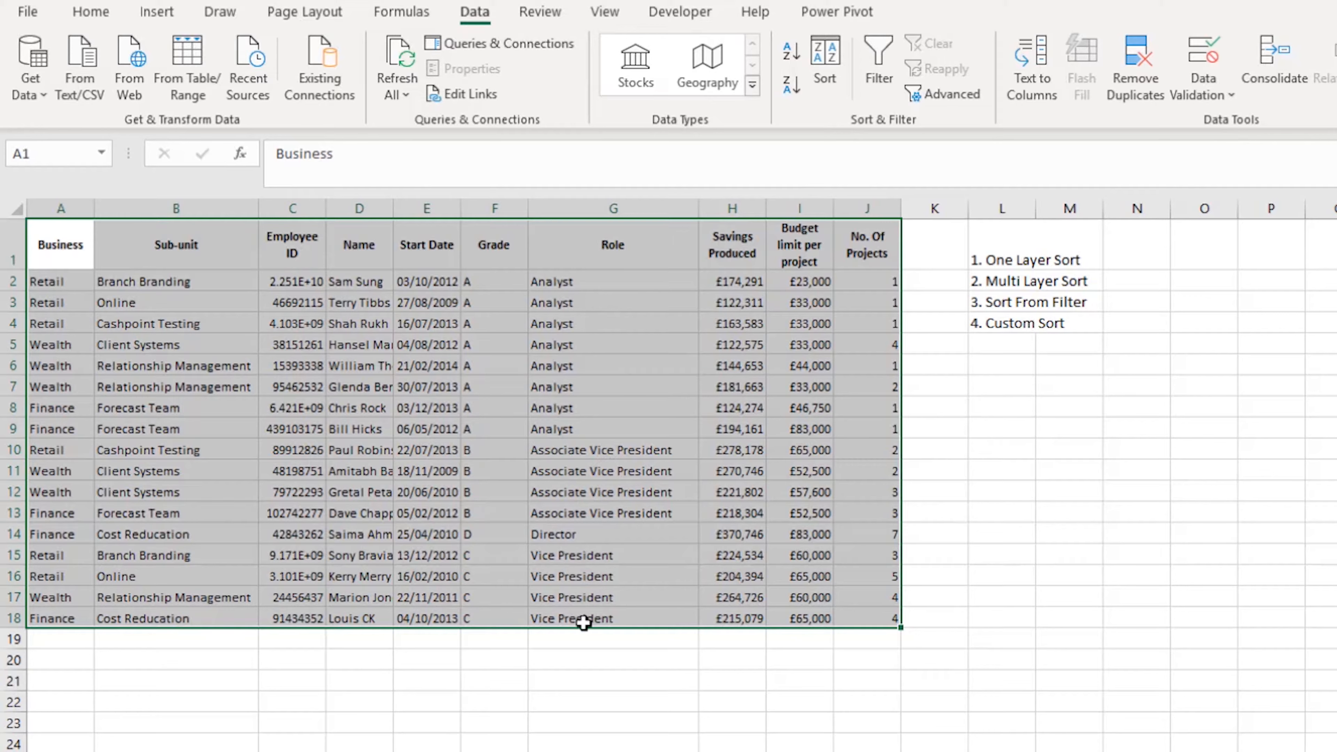
Step: Review the sorted Role column and the full table, and undo the Role sort
drag(636, 286, 597, 616)
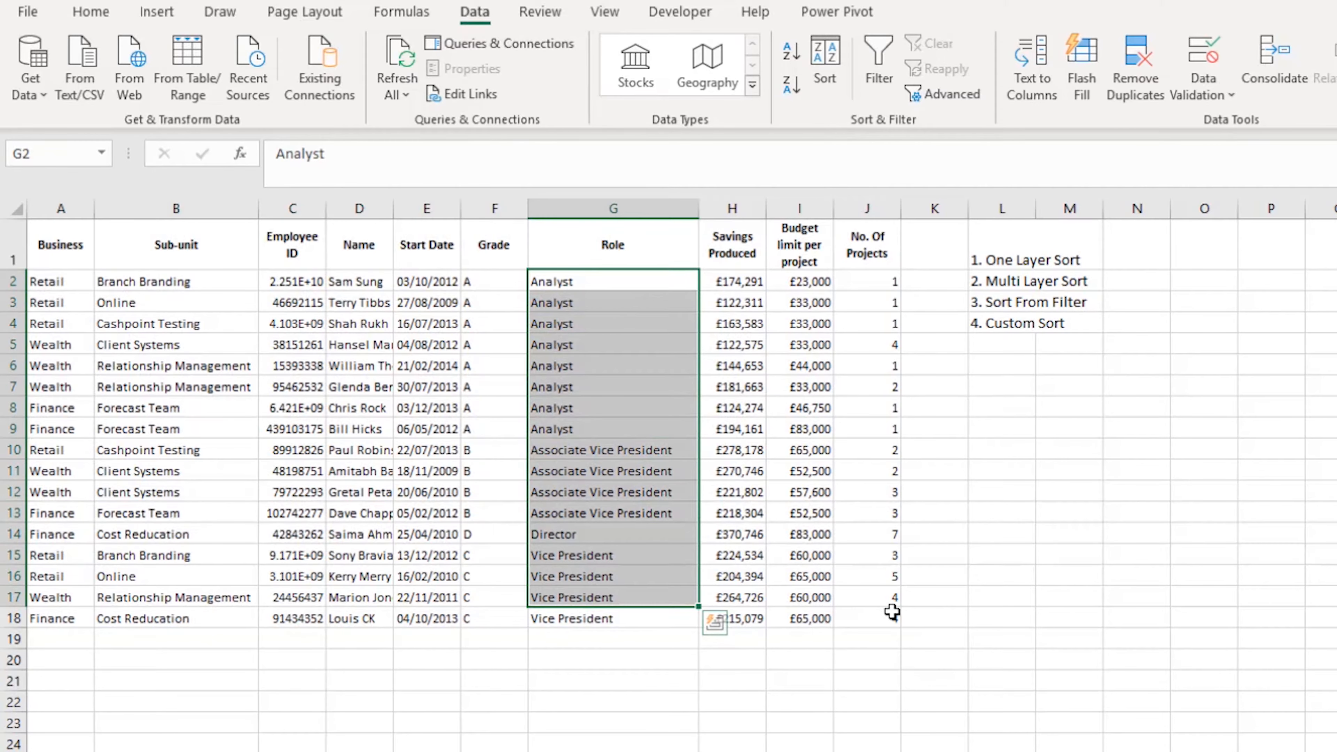
drag(890, 612, 105, 282)
drag(2, 269, 3, 229)
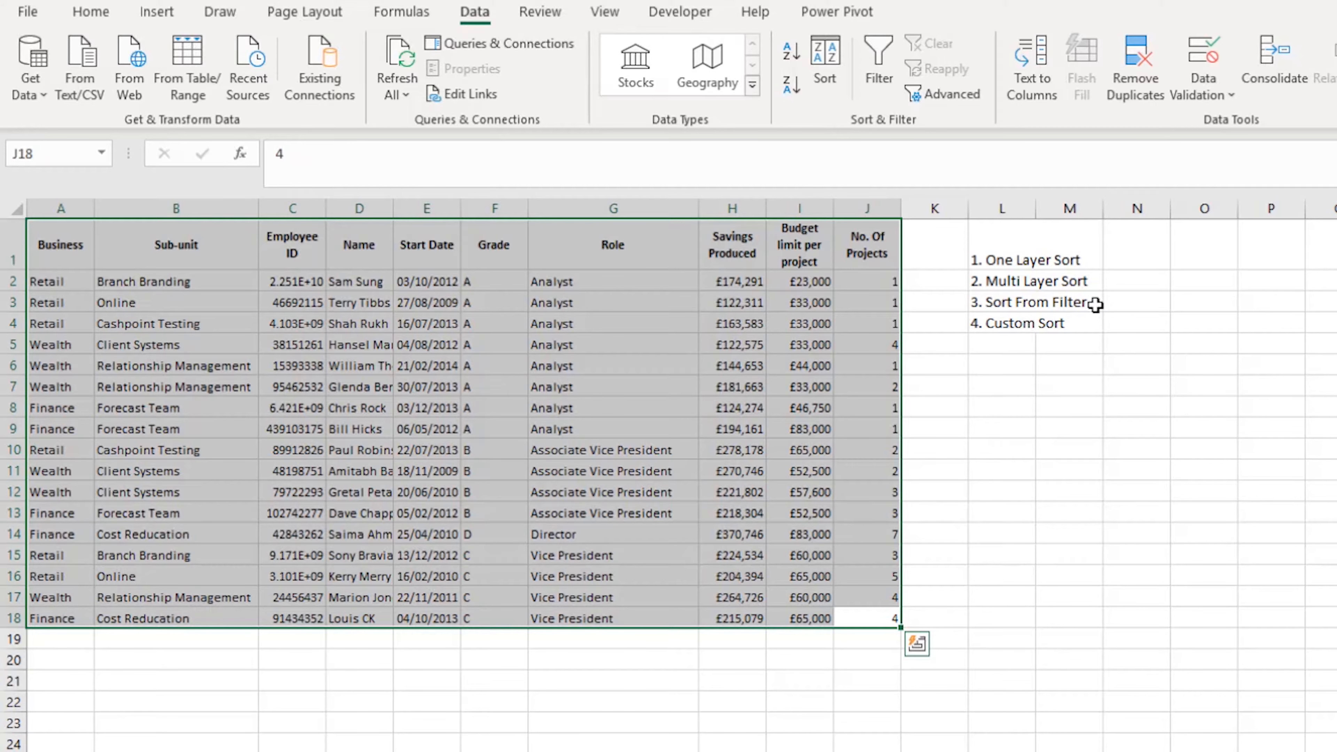
key(ctrl+z)
Step: Start a new sort on A1:J18 with Grade as the first level, ordered A to Z by cell values
drag(89, 253, 869, 614)
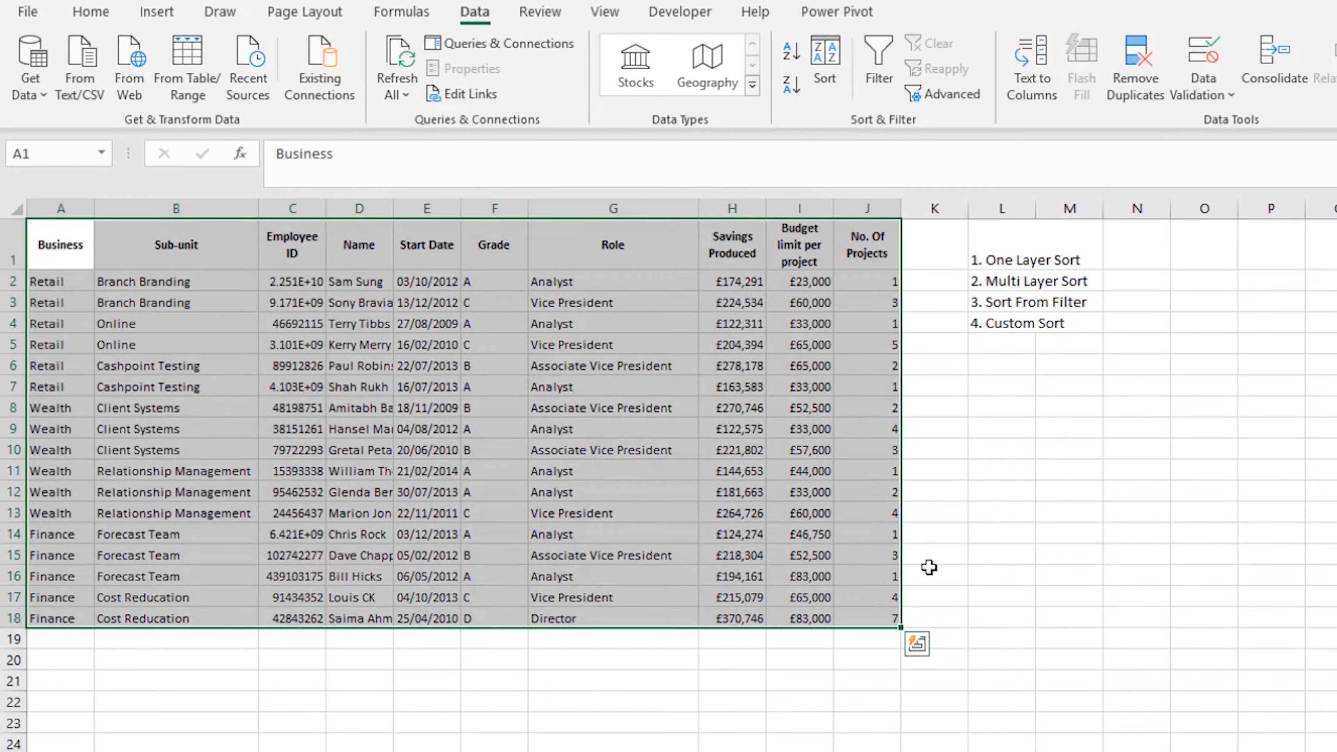
click(825, 56)
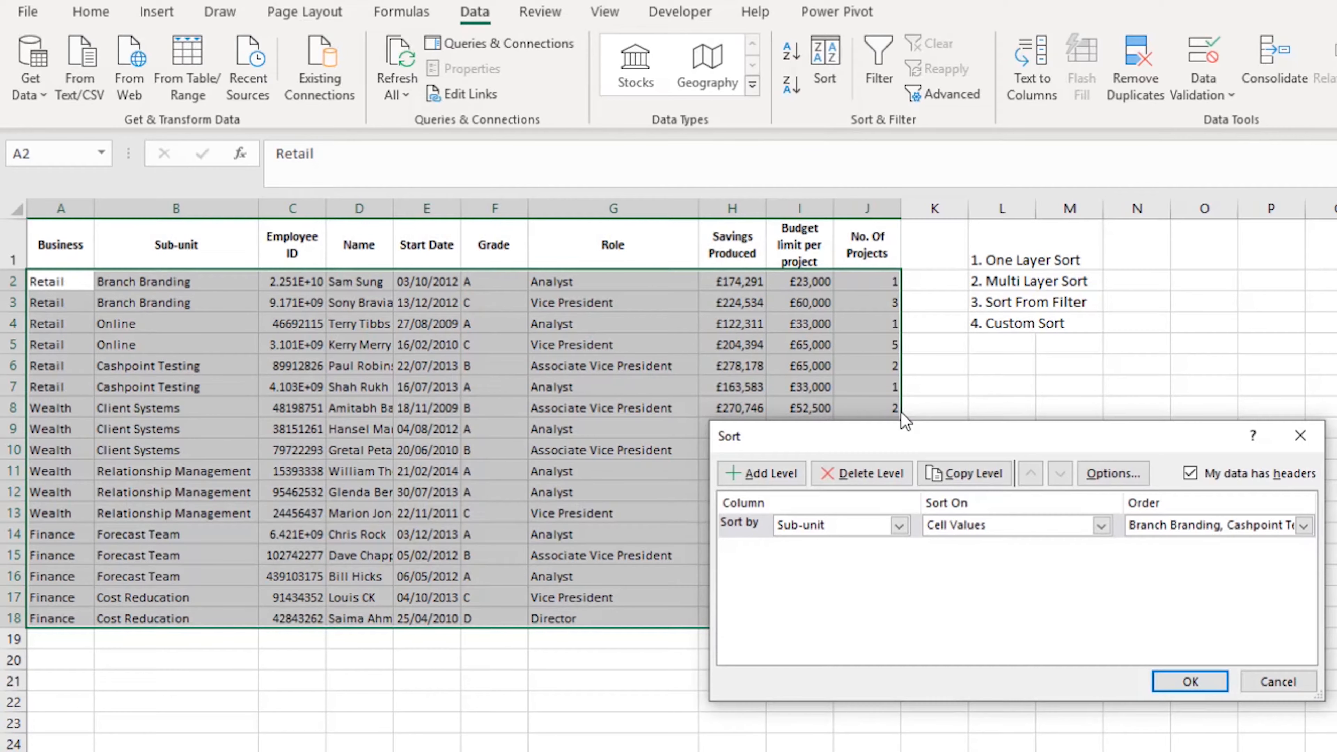
click(982, 530)
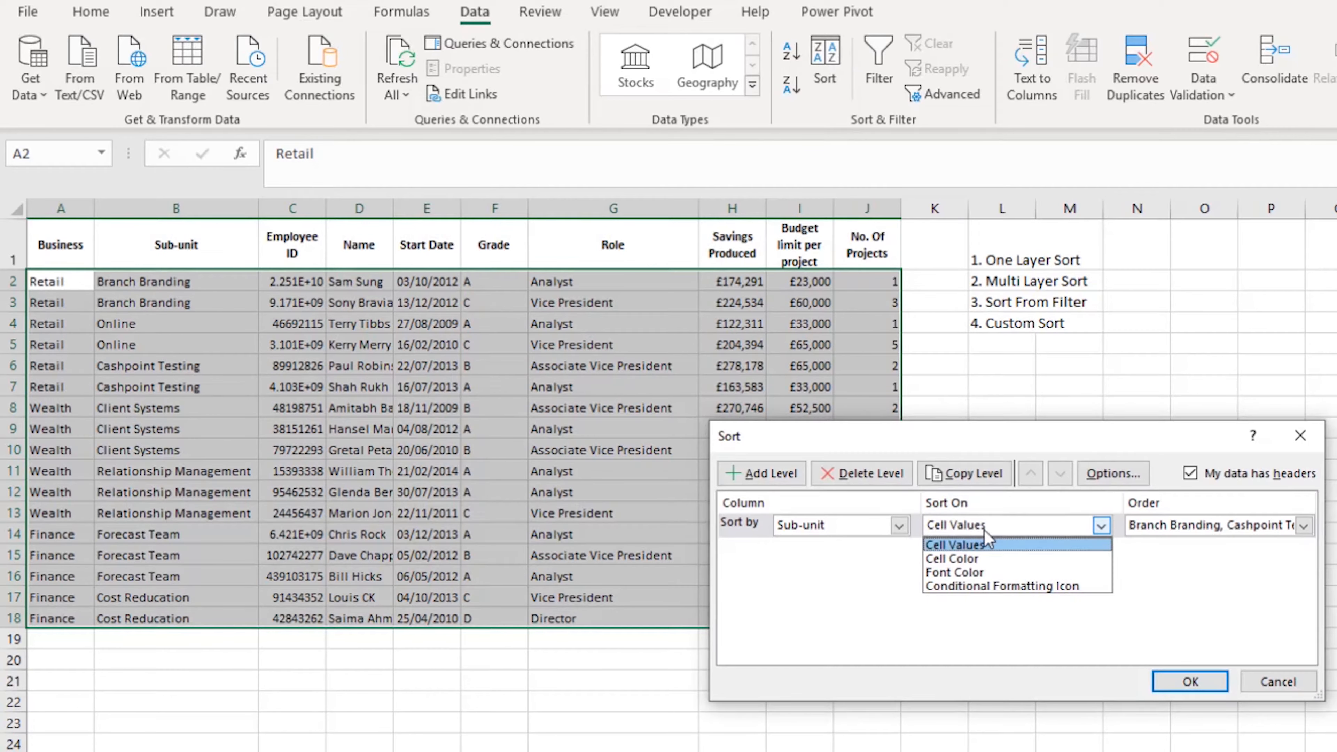
click(914, 527)
click(899, 526)
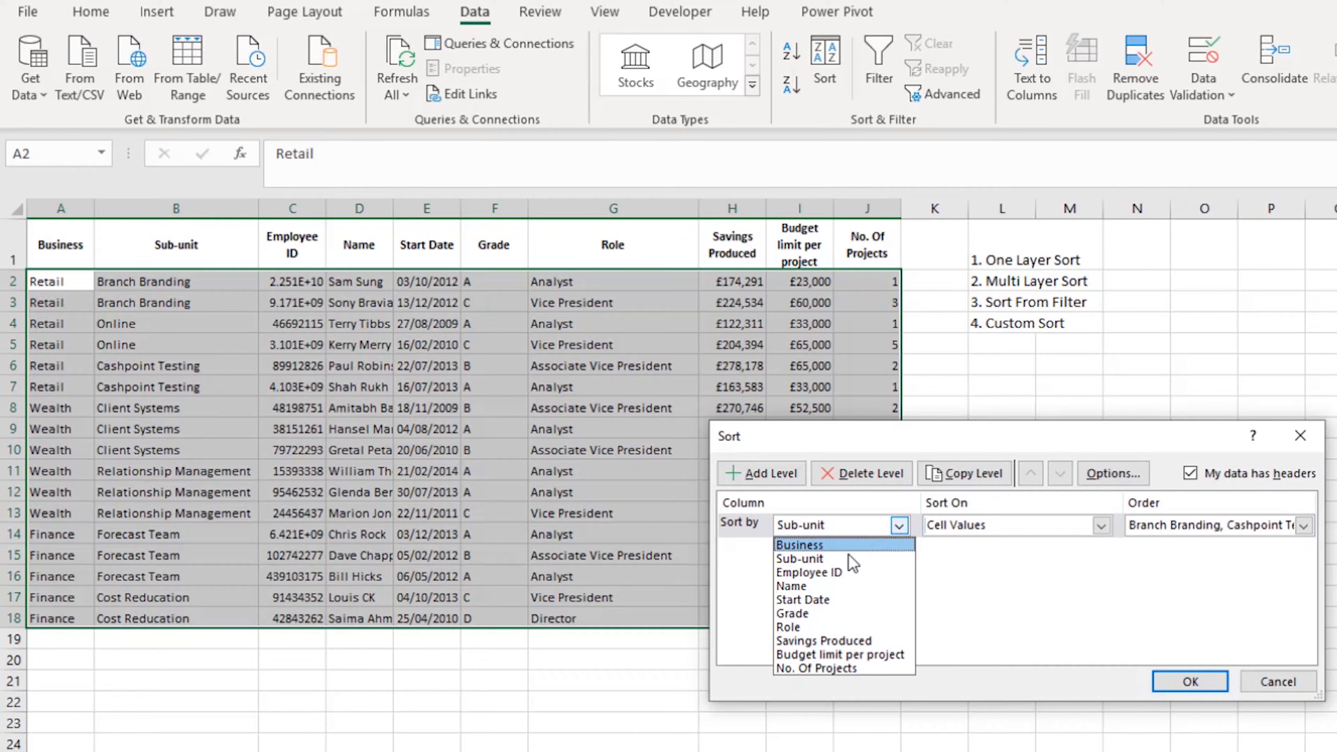
click(822, 614)
click(1161, 526)
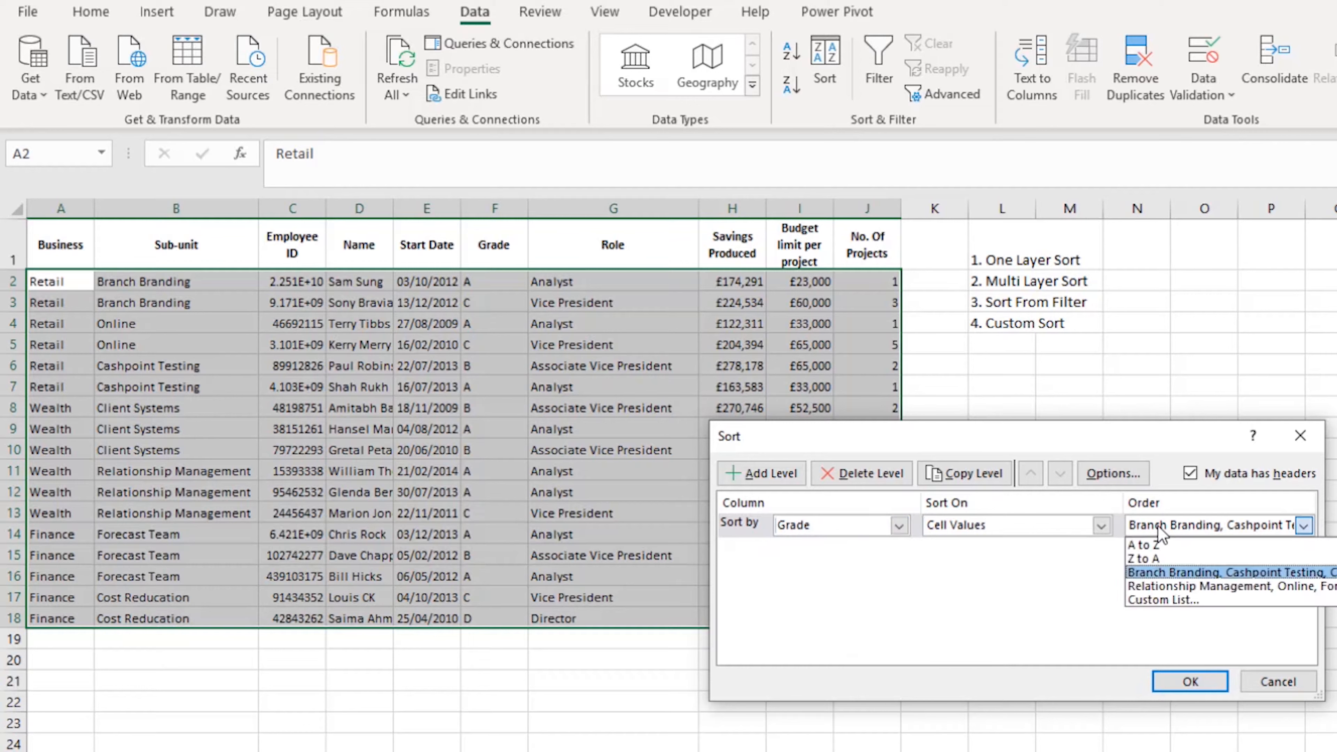
click(1158, 544)
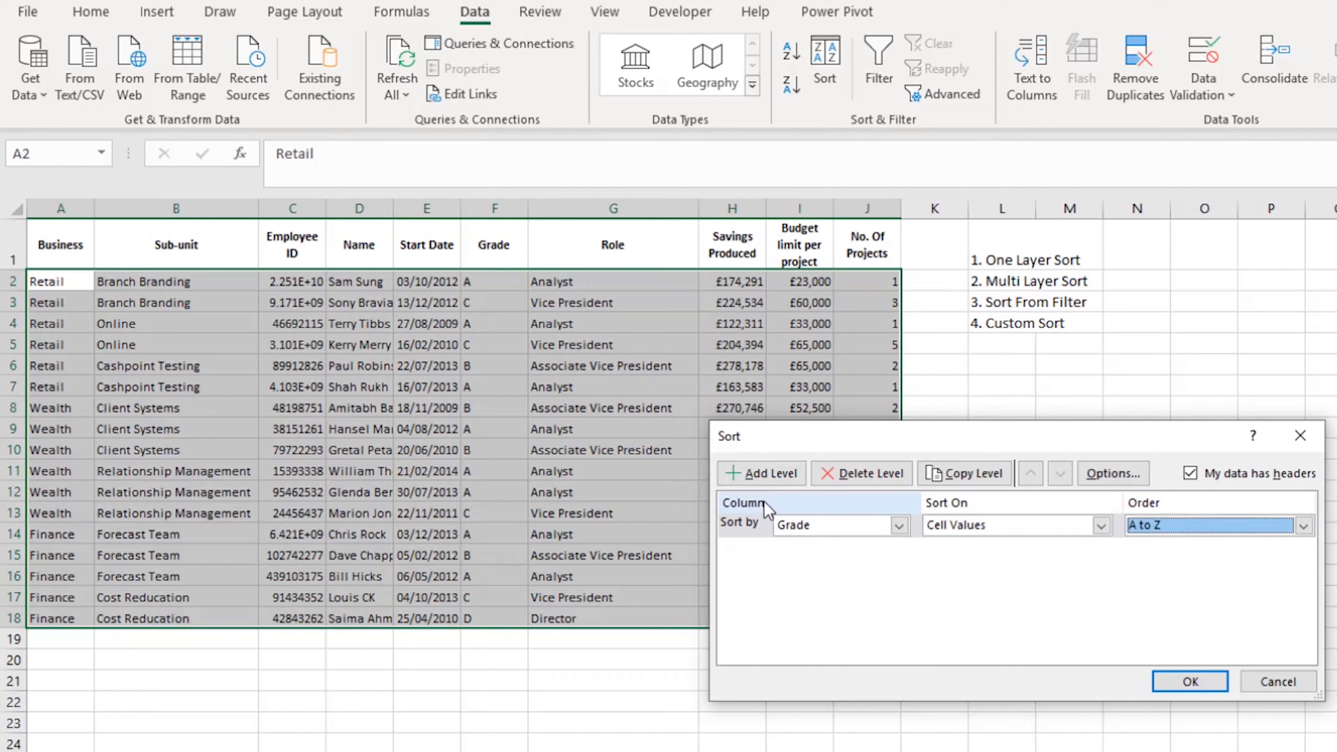
Step: Add a second sort level on Budget limit per project, ordered Largest to Smallest, and apply the sort
click(748, 484)
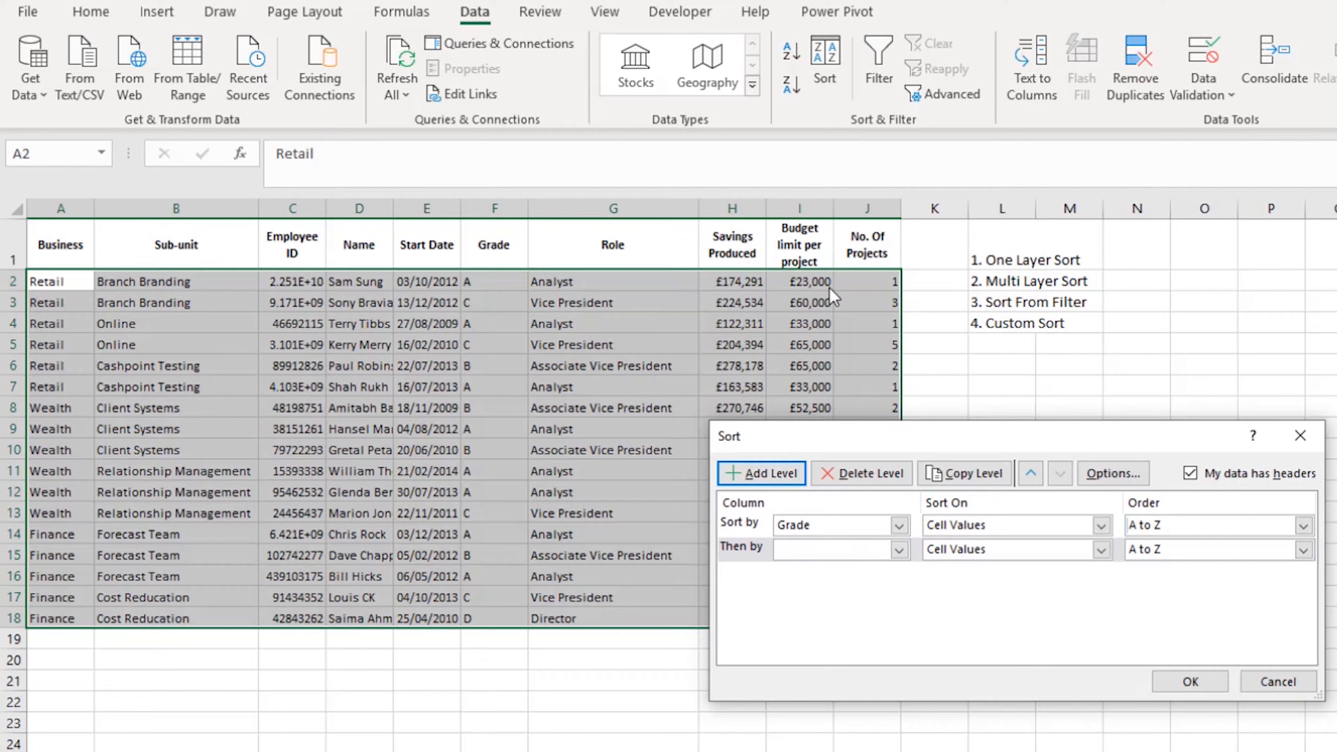
click(890, 553)
click(848, 681)
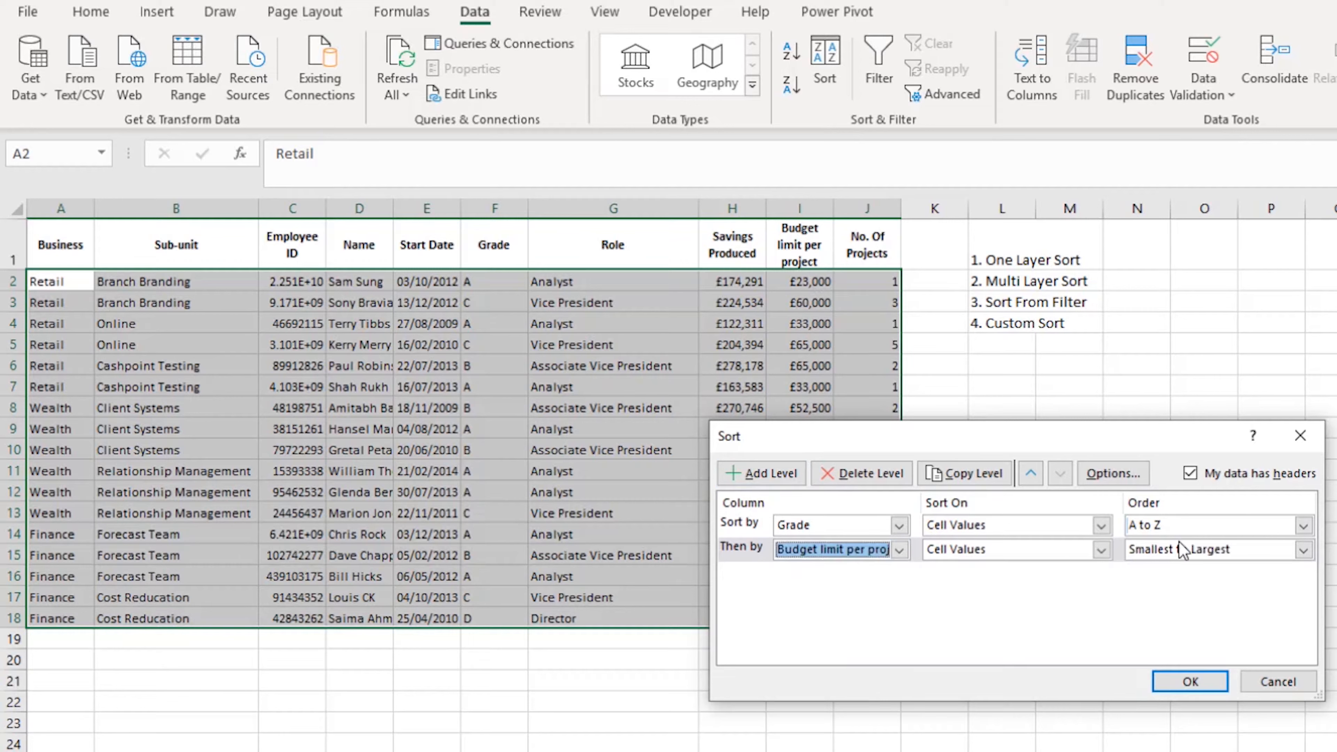
click(1212, 556)
click(1197, 584)
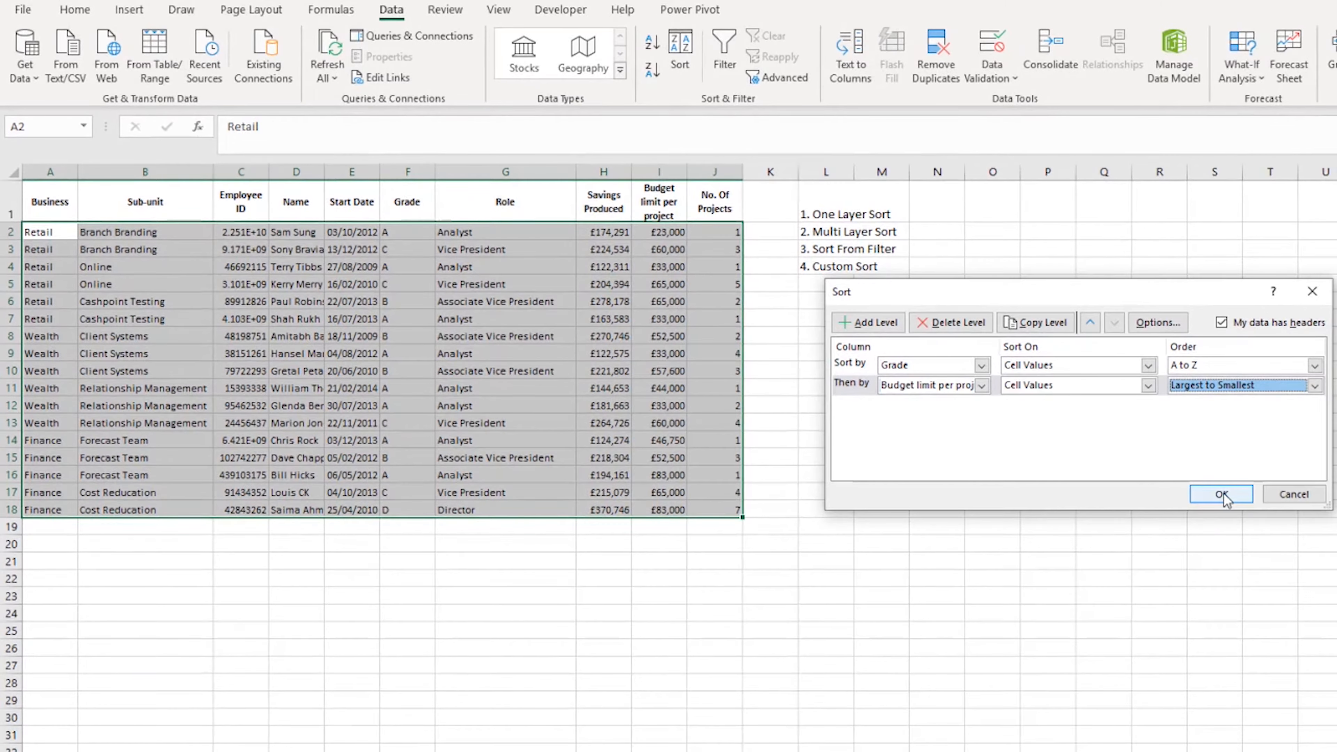
click(1221, 495)
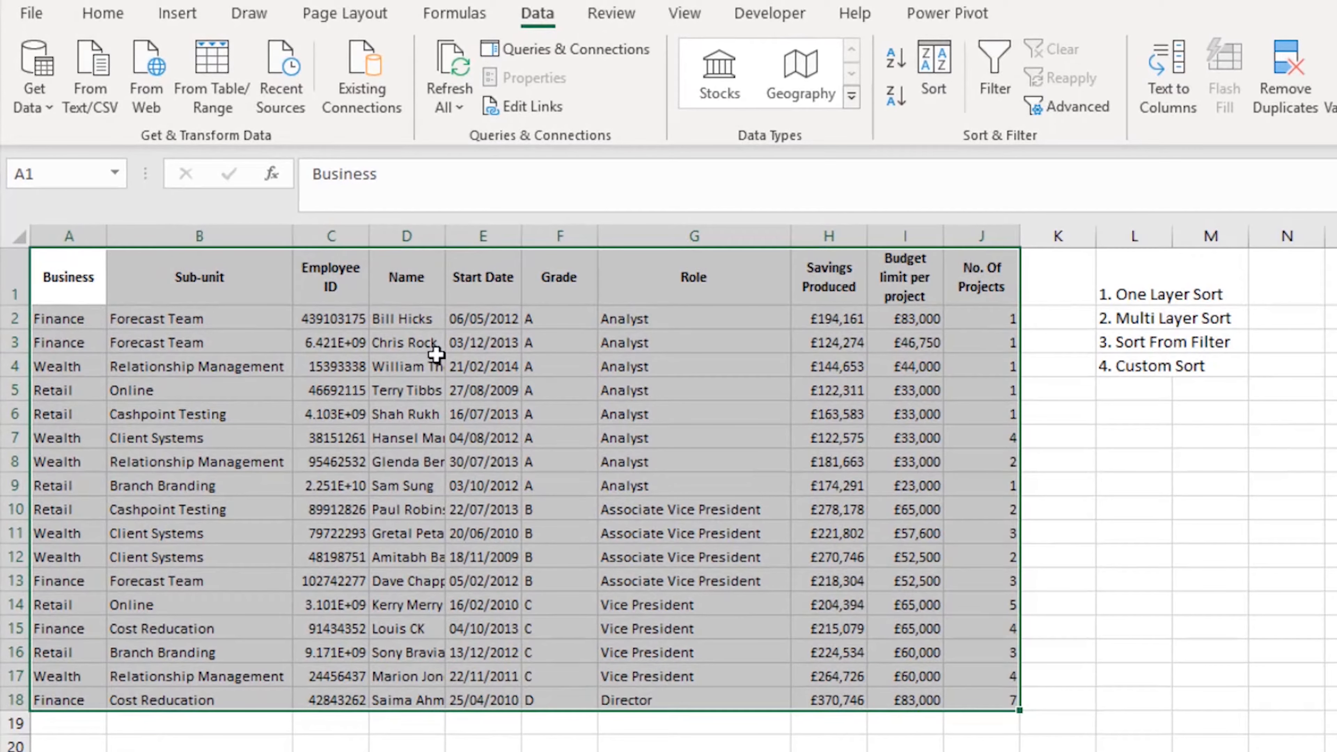
Step: Examine how the rows are ordered by grade and role, and by budget limit within each grade
drag(549, 319, 546, 486)
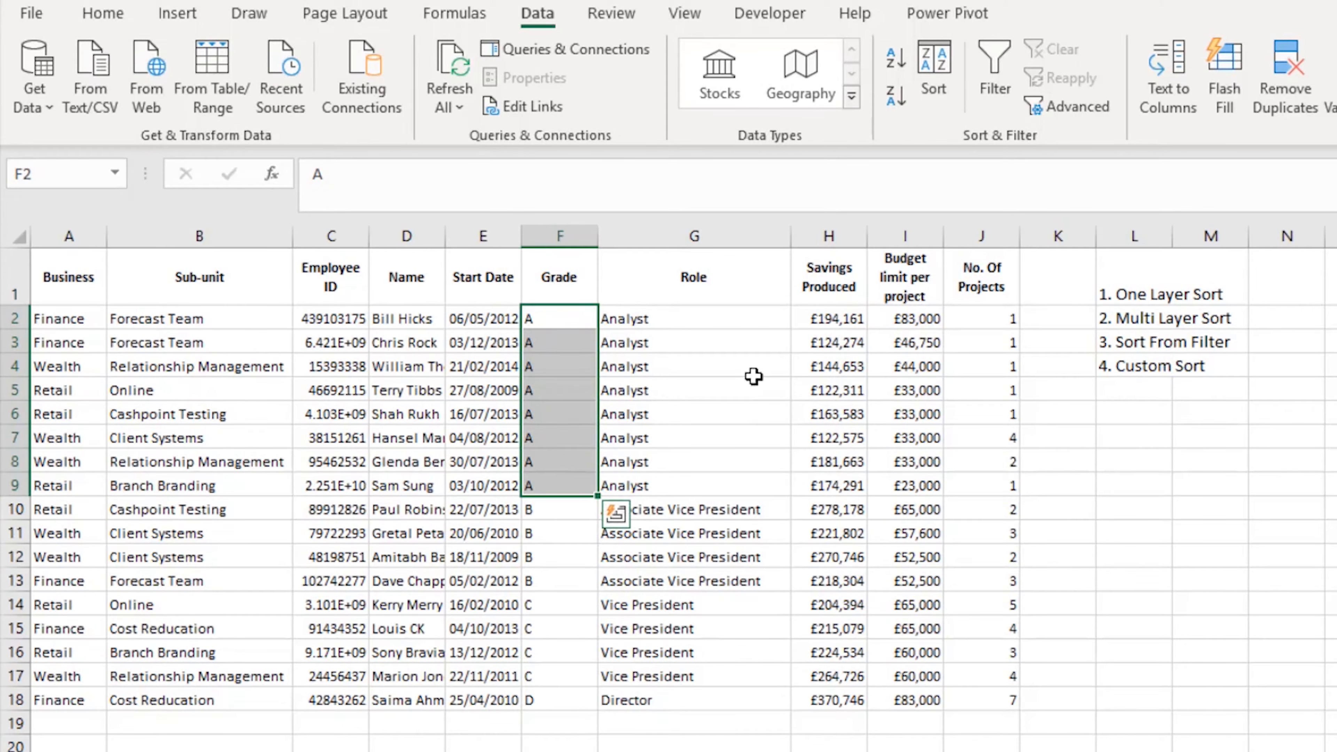
drag(564, 310, 727, 490)
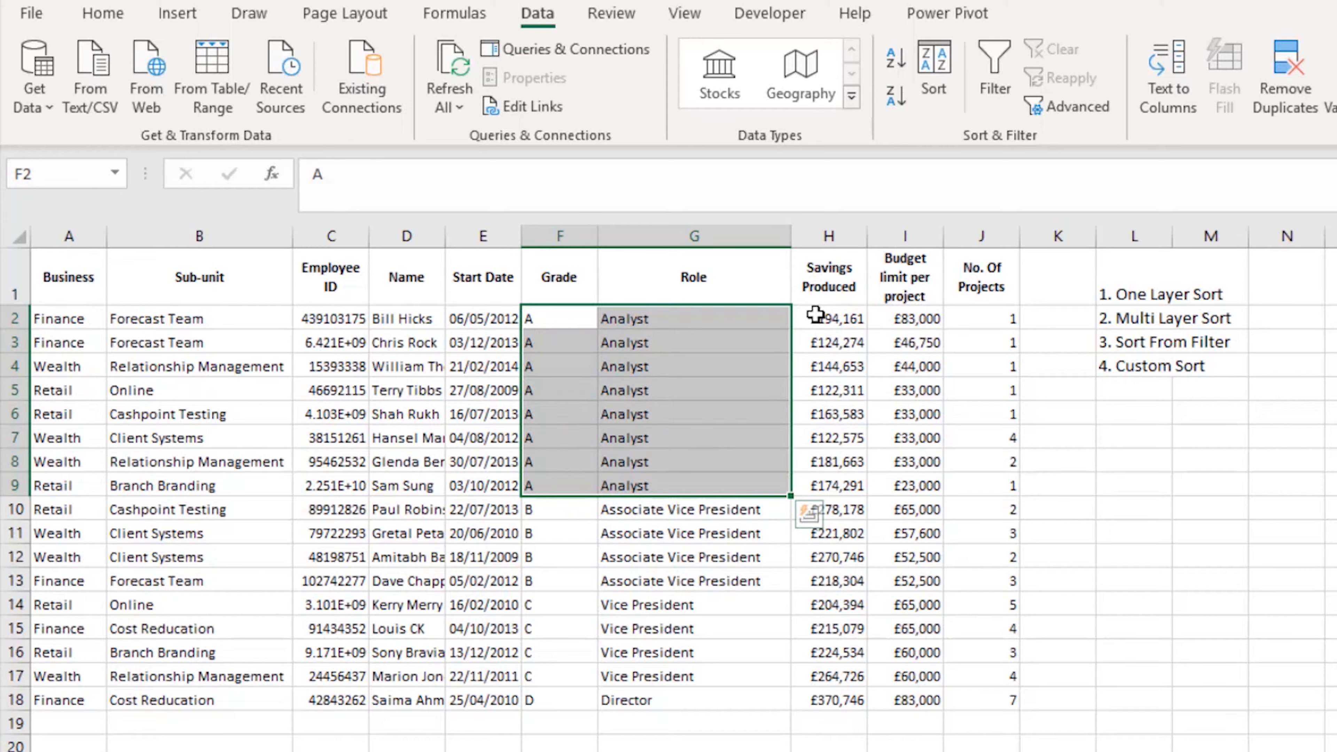
click(838, 326)
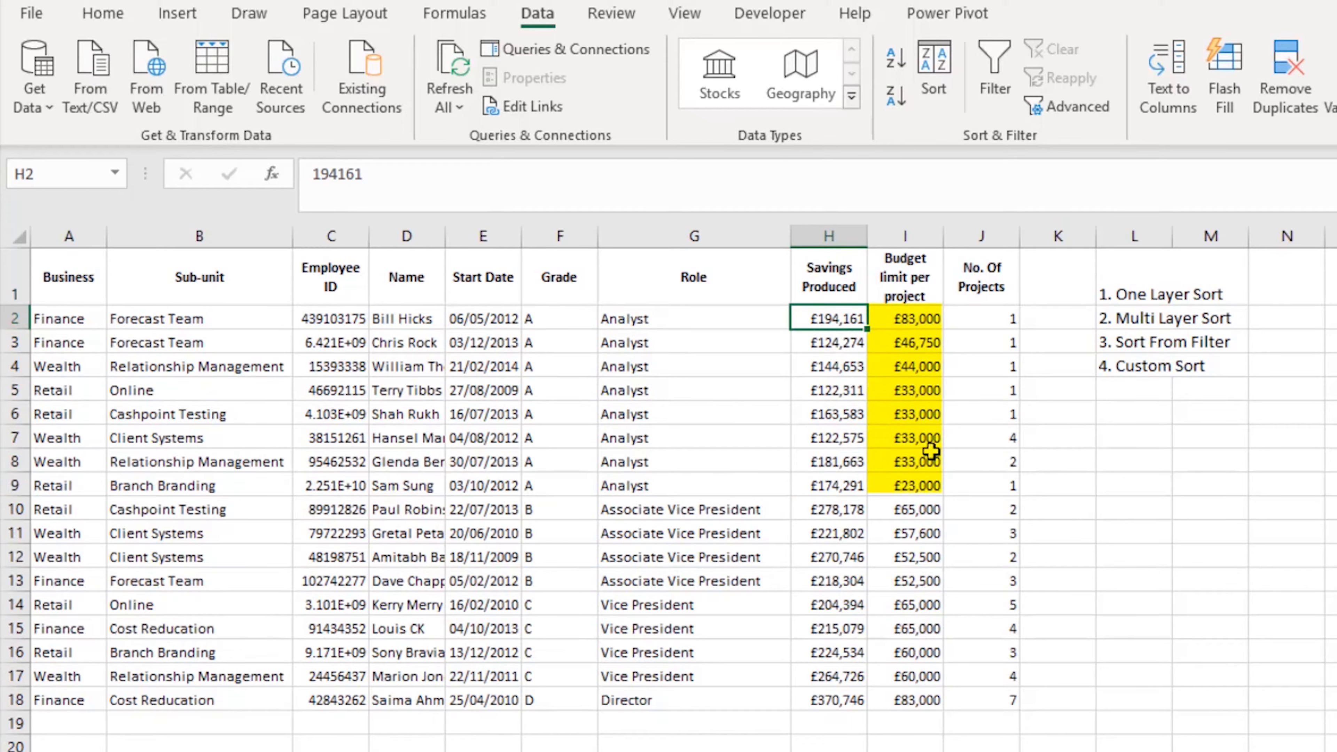
drag(911, 318, 901, 493)
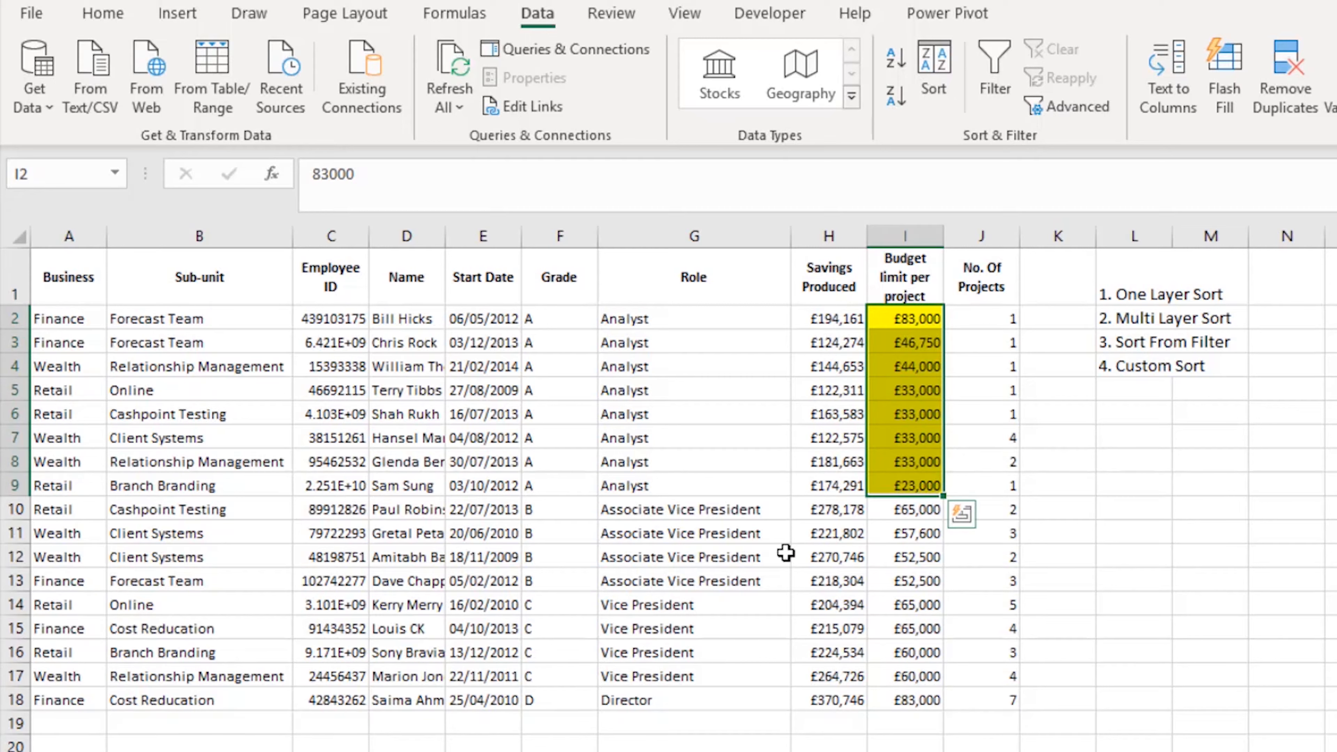
click(739, 515)
drag(947, 516, 919, 676)
click(729, 606)
drag(754, 702, 978, 697)
click(1111, 613)
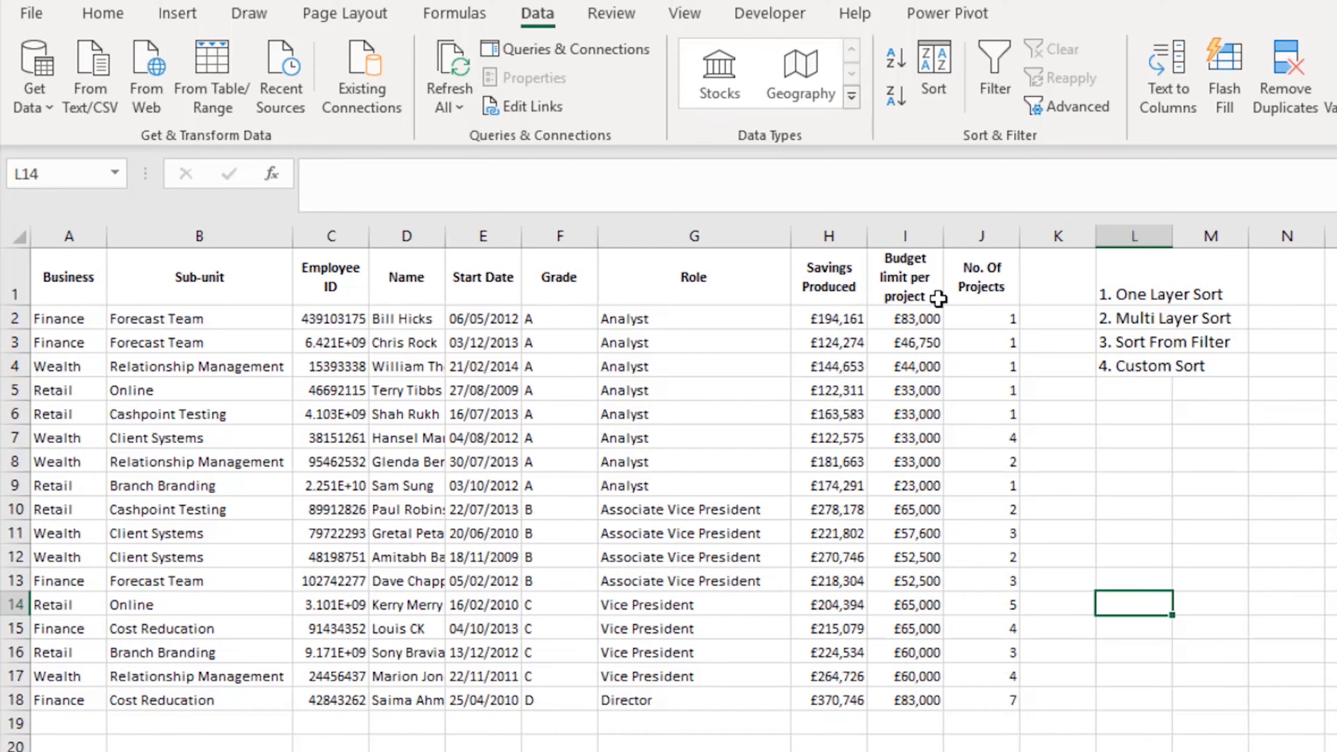
Step: Add filters to the header row across columns A to J
click(950, 279)
drag(966, 238, 64, 280)
scroll(598, 134, down, 1)
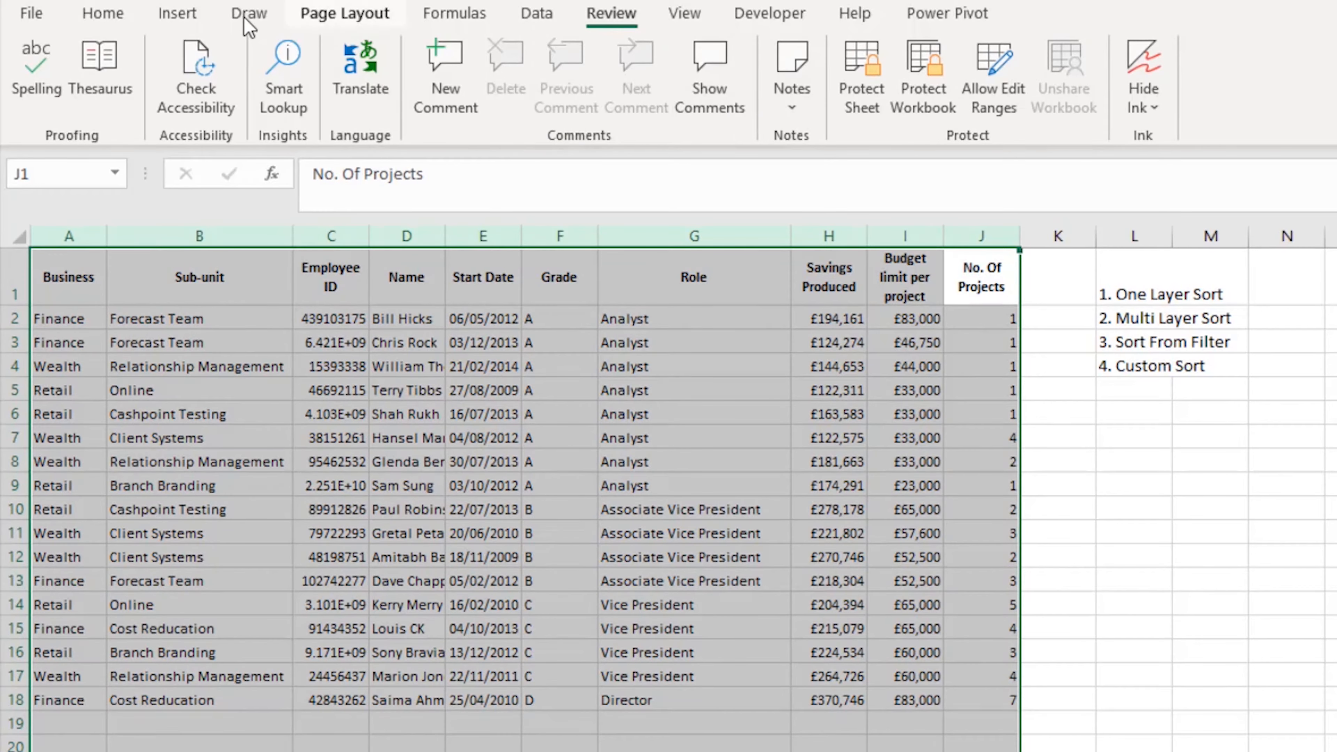
click(179, 15)
click(533, 16)
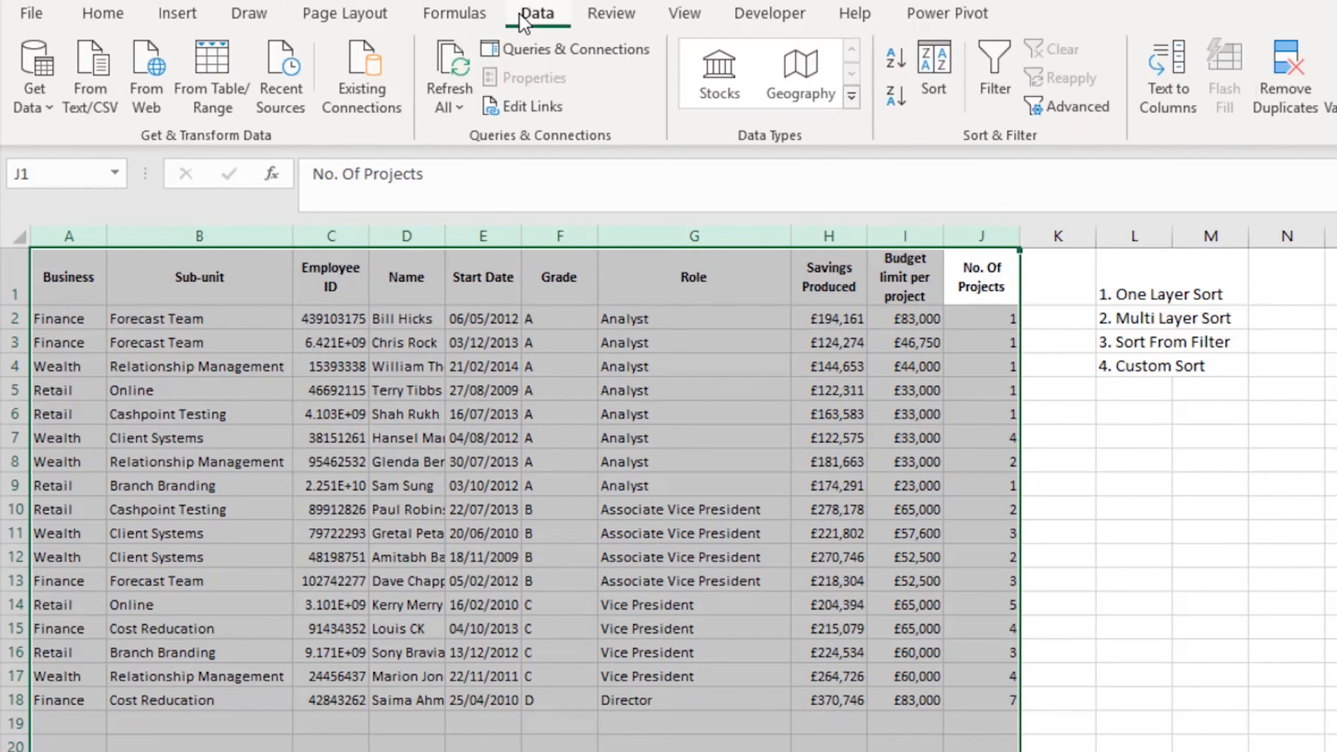
click(991, 87)
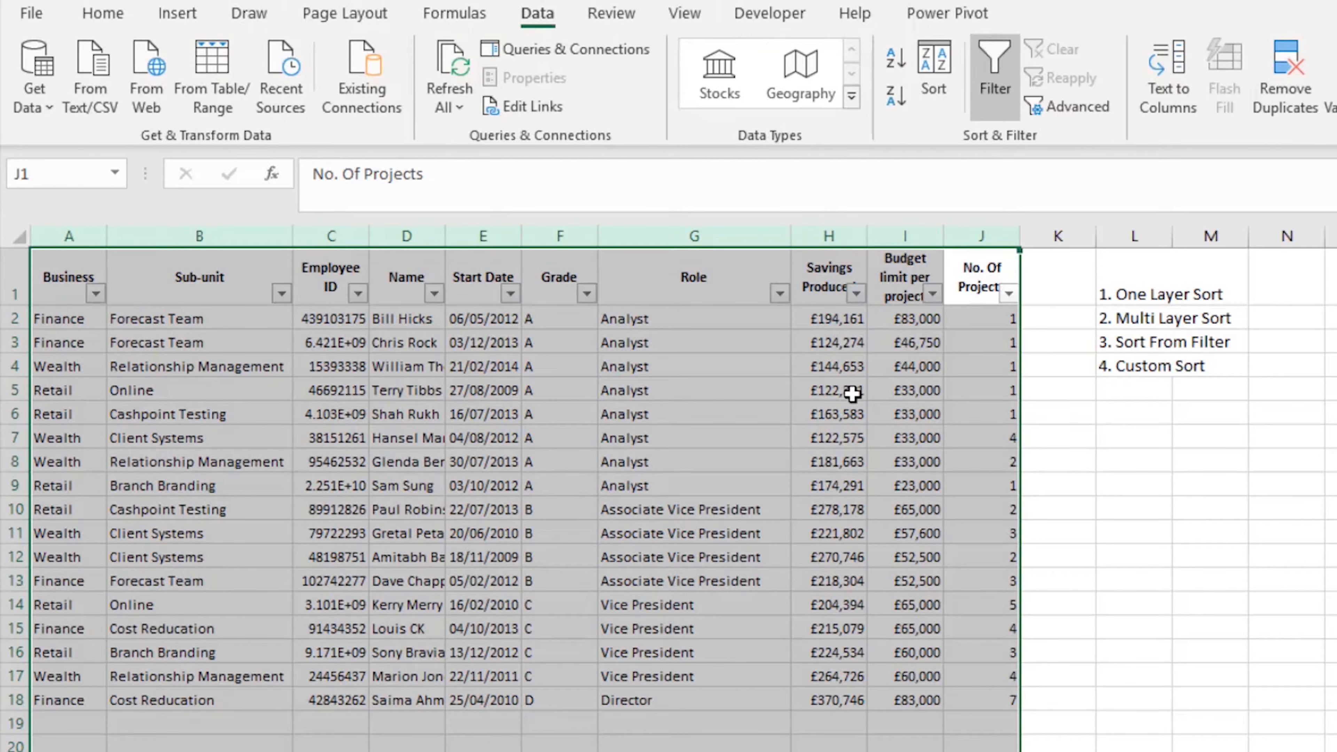
Step: Sort the table by Savings Produced from largest to smallest through its column filter and review the sorted values
click(857, 295)
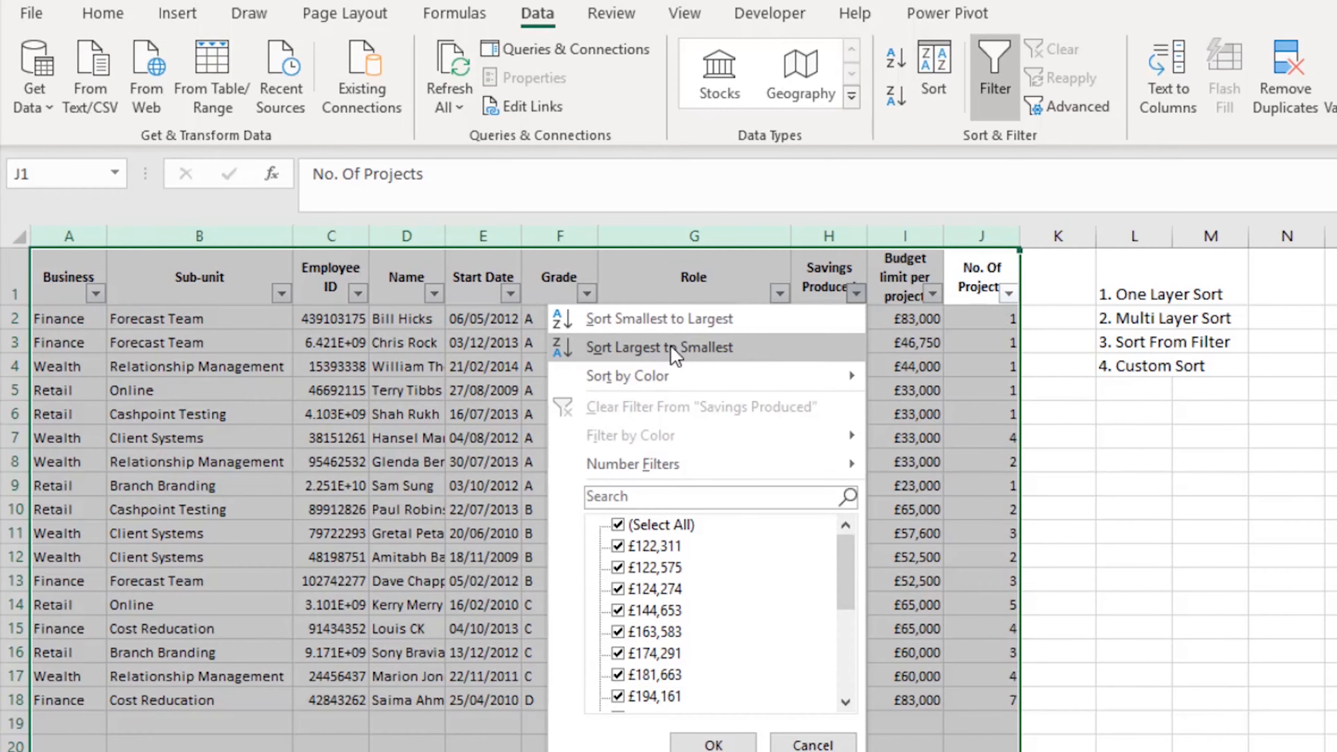
click(675, 347)
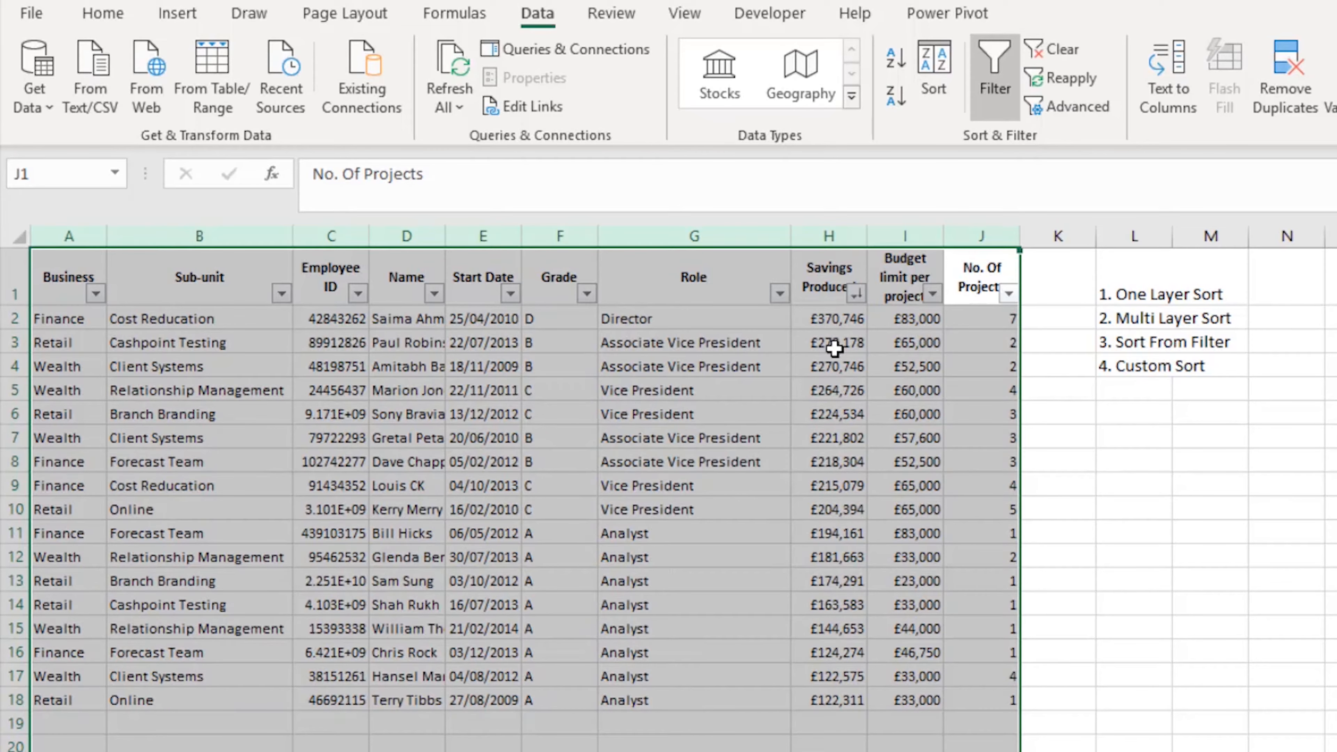
click(890, 543)
drag(839, 318, 846, 695)
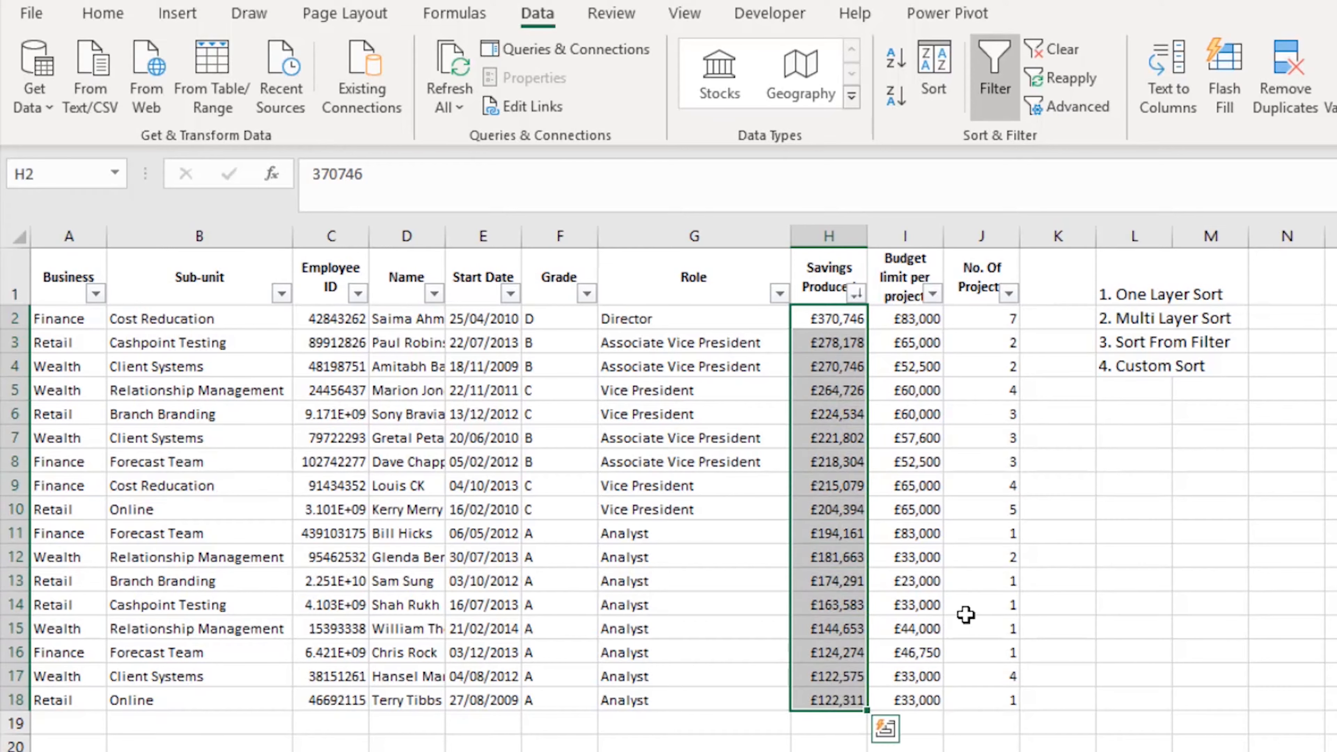
click(964, 611)
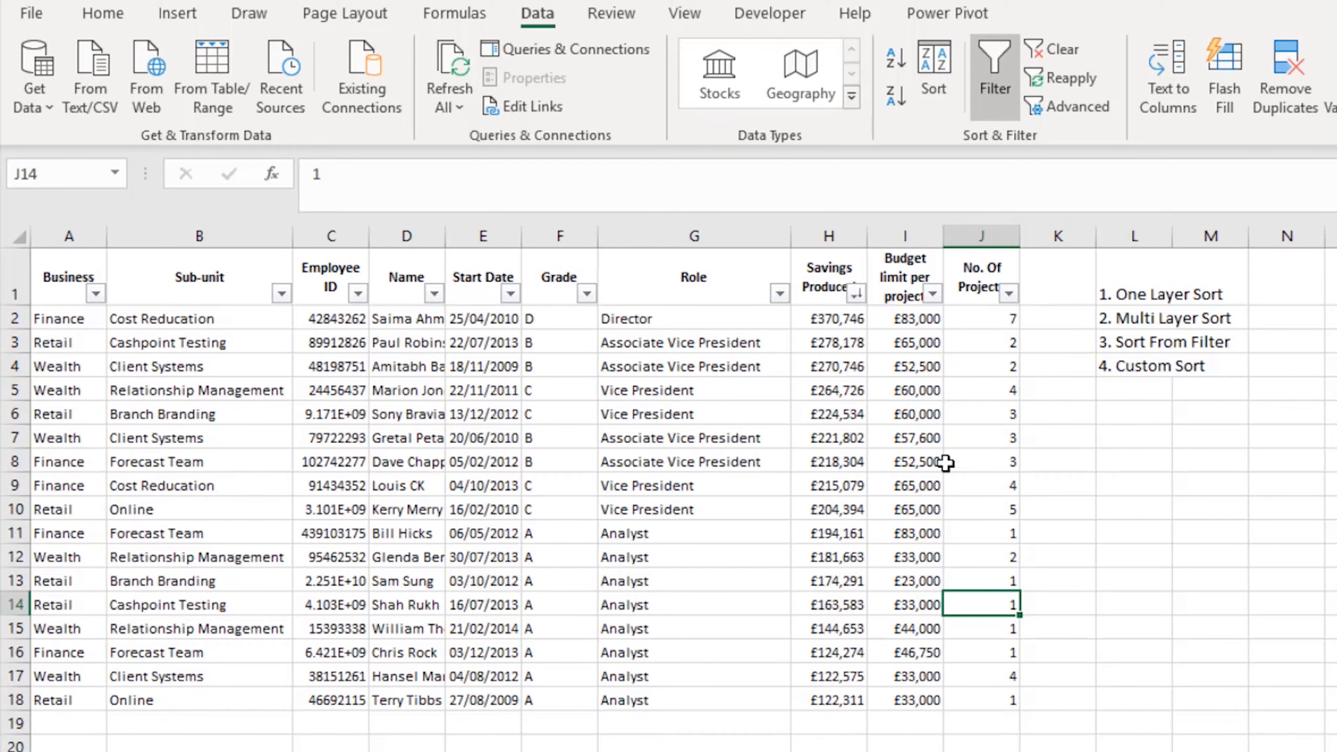
Step: Undo the Savings Produced sort and the header filters, keeping the two-level Grade and Budget limit sort
key(ctrl+z)
key(ctrl+z)
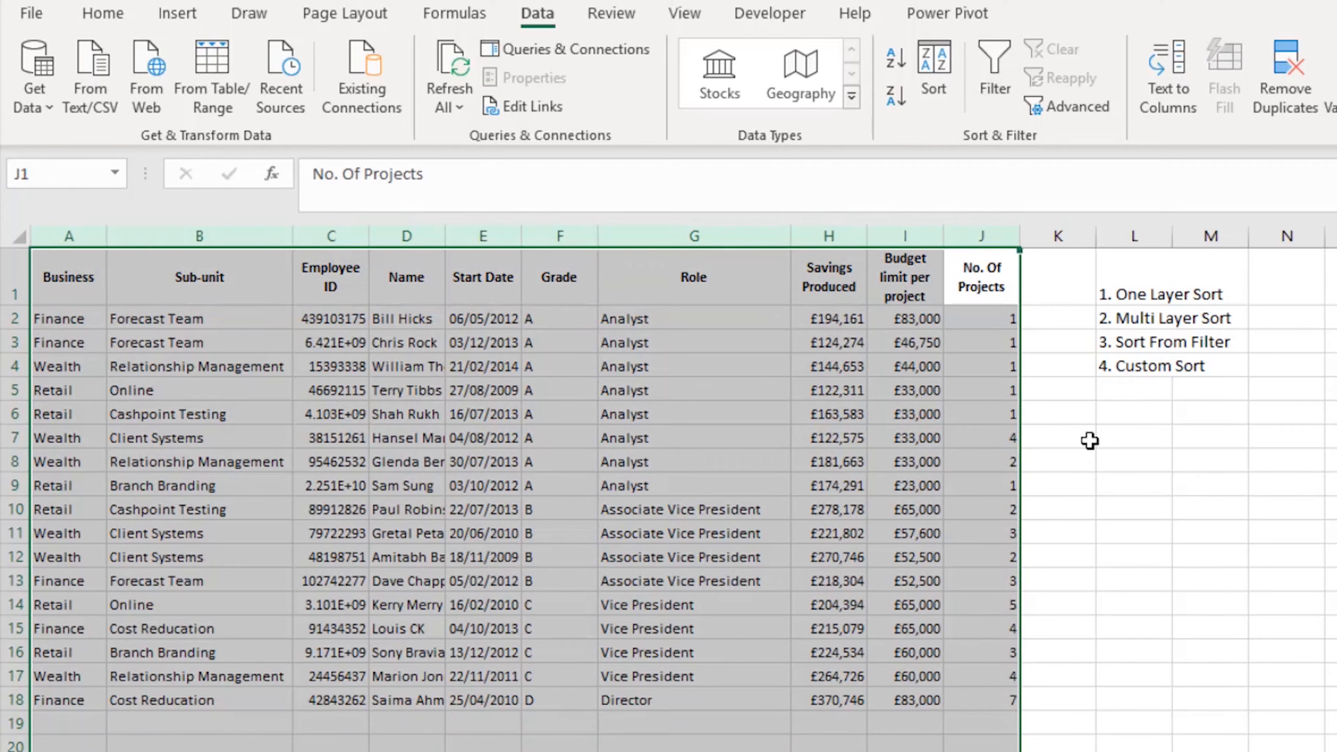
key(ctrl+z)
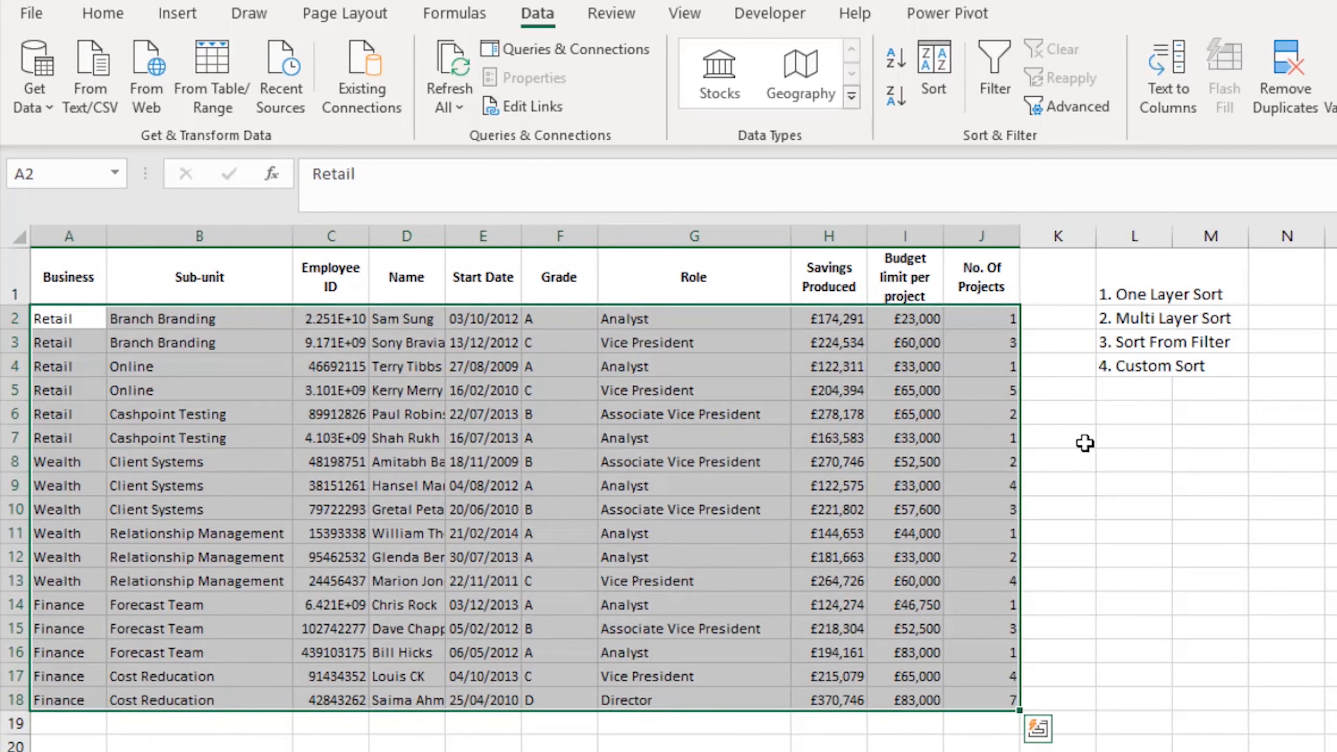
key(ctrl+y)
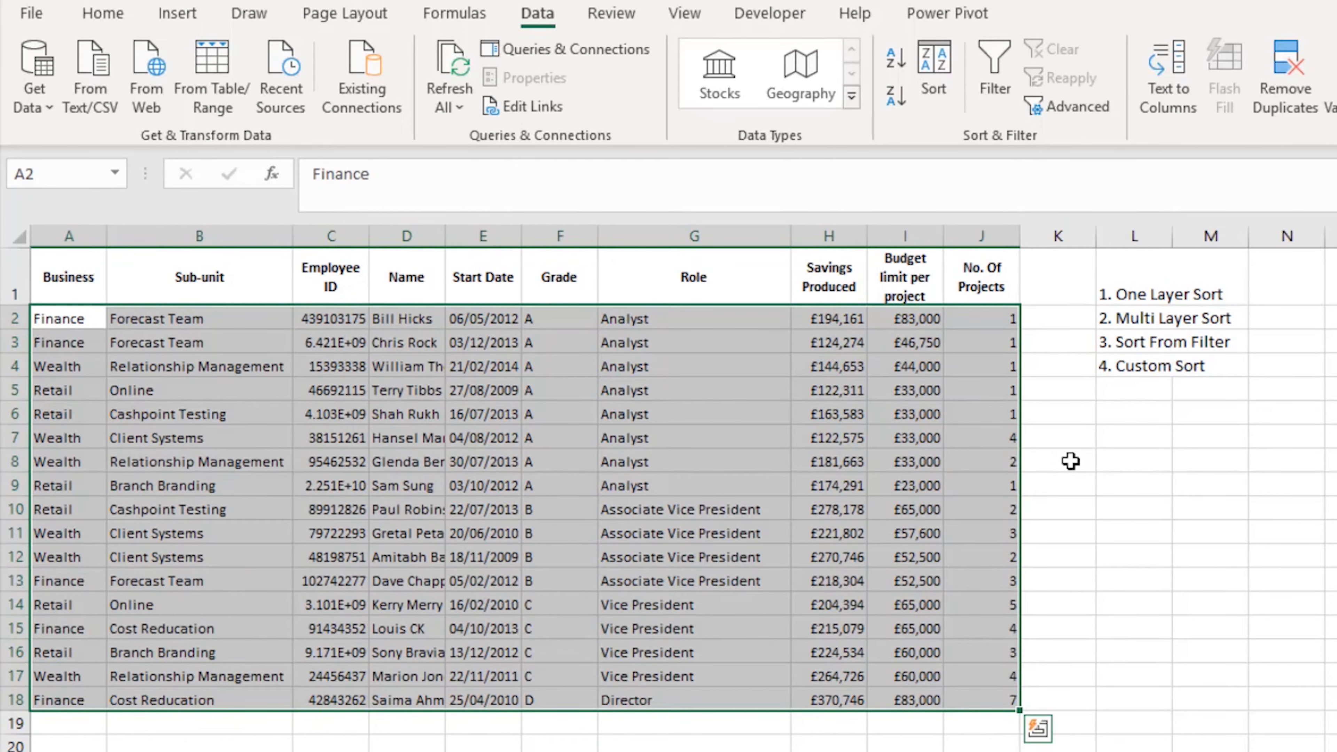
Step: Compare the Sub-unit column in the employee table with the desired sub-unit order listed in column Q
click(1071, 461)
drag(1336, 277, 1336, 700)
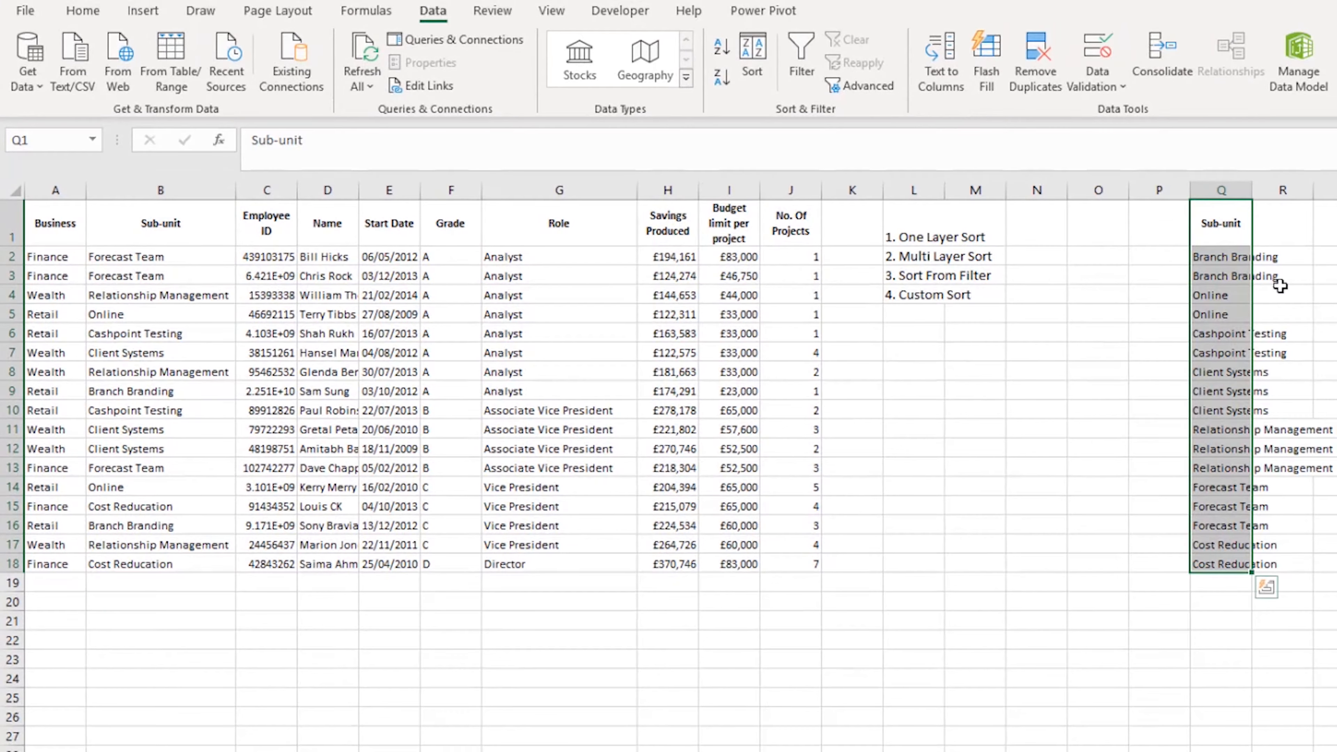
click(1216, 258)
drag(1234, 222, 1193, 619)
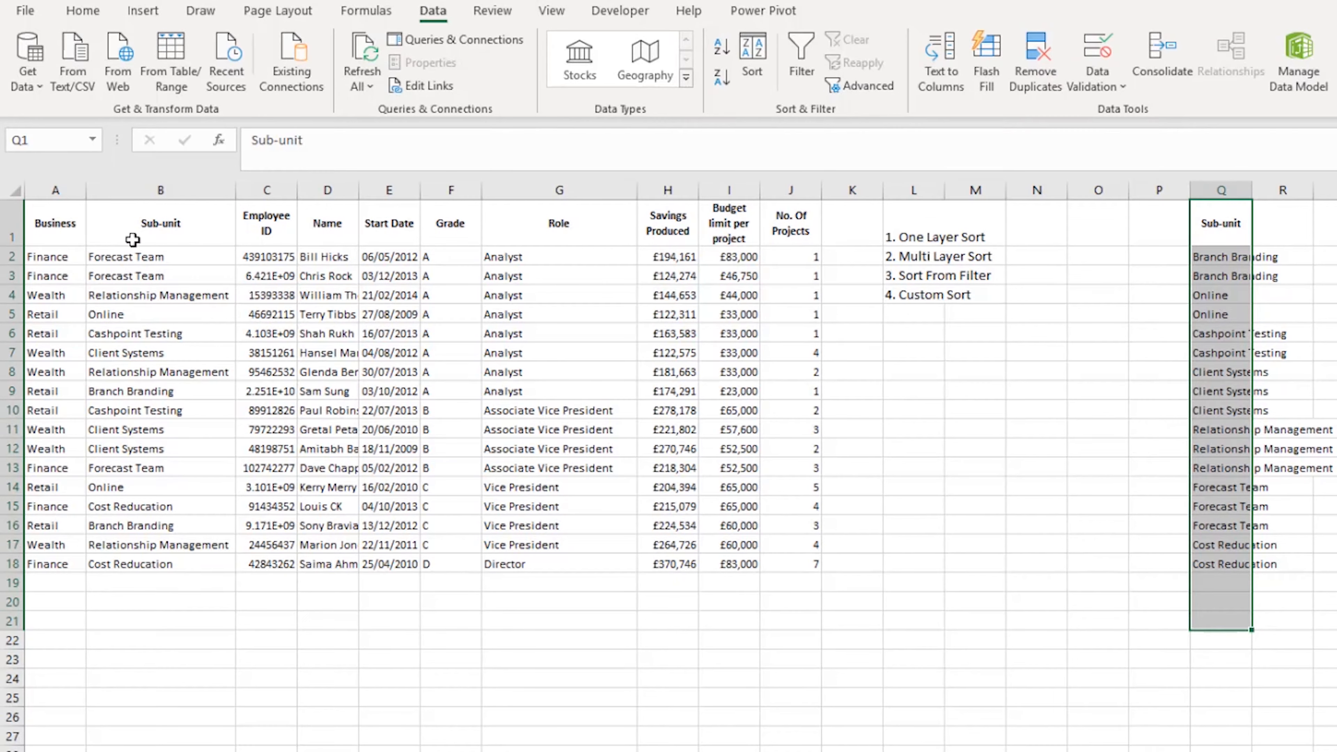
drag(216, 238, 156, 566)
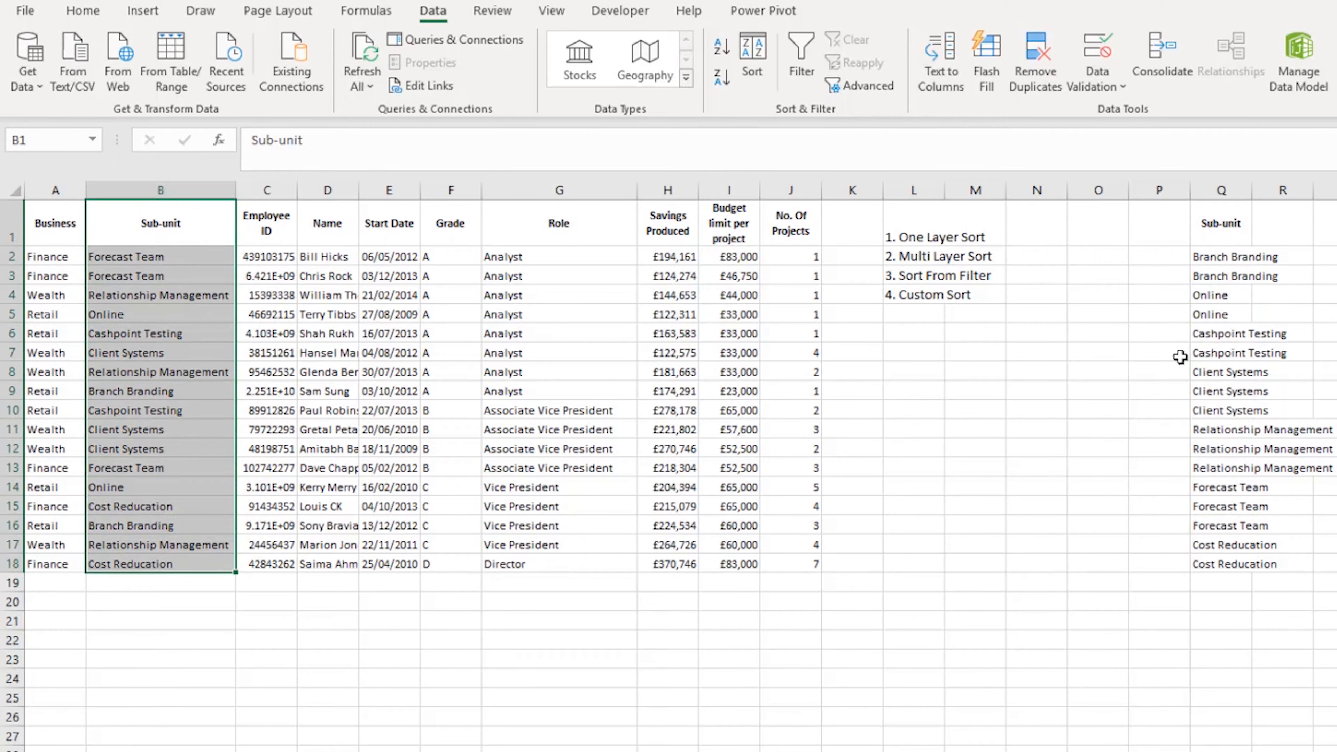
click(1206, 333)
click(1220, 222)
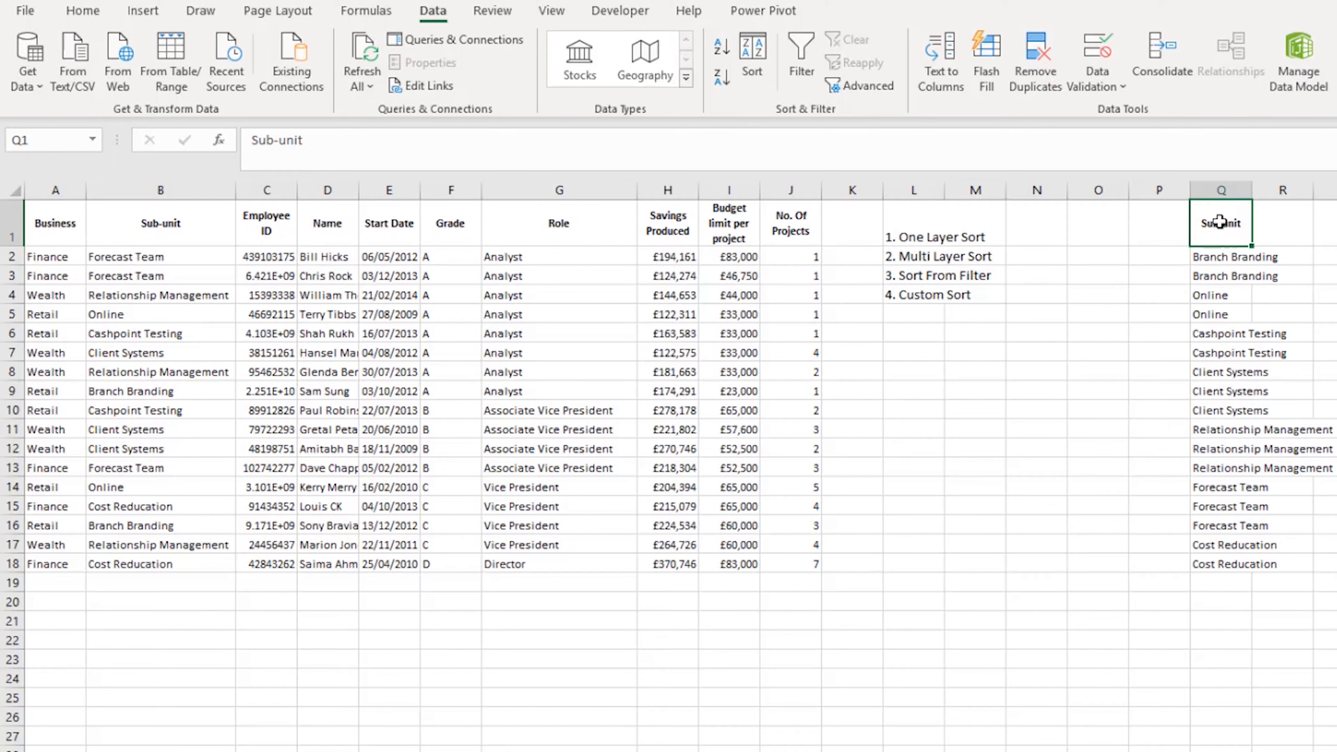
scroll(1220, 222, down, 1)
scroll(1220, 222, up, 1)
click(1221, 277)
click(1234, 318)
click(1236, 351)
click(1243, 391)
click(1240, 433)
click(1248, 479)
Step: Remove the duplicate entries from the Sub-unit list in column Q, treating the first row as a header
click(1241, 189)
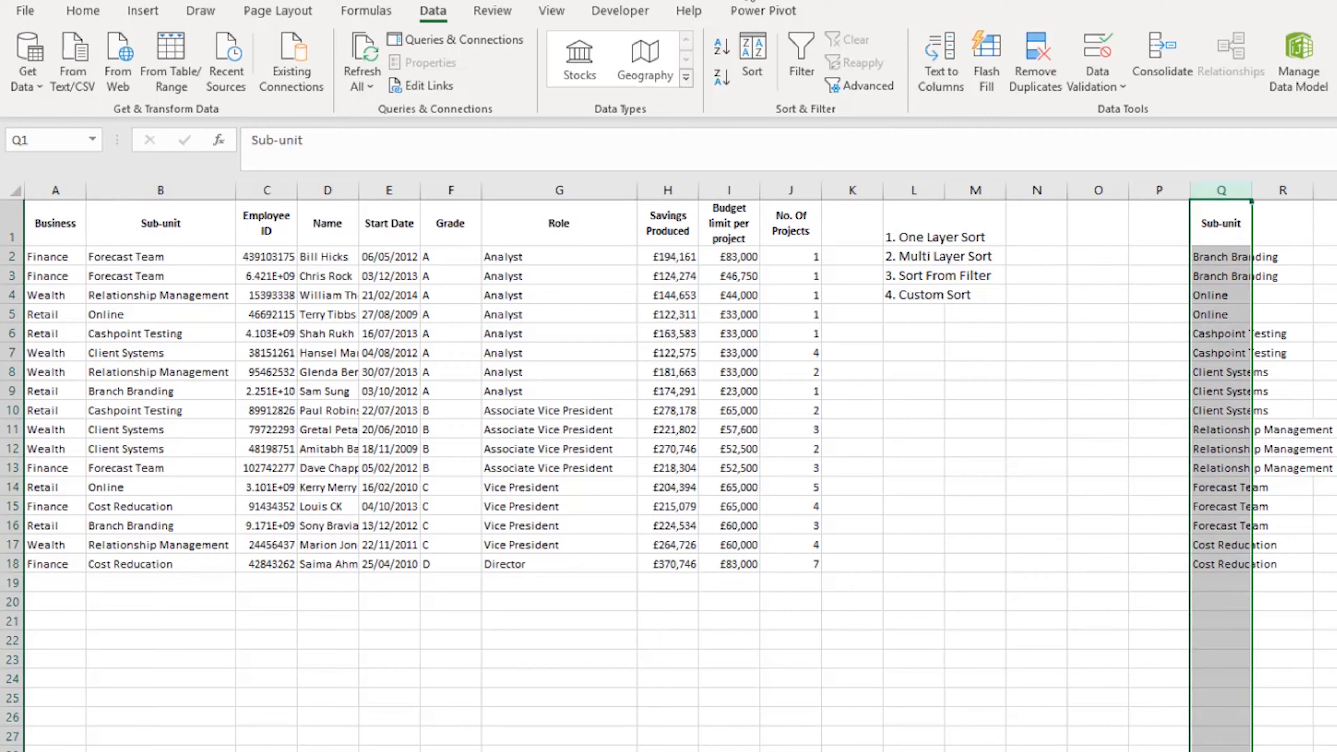
click(1053, 72)
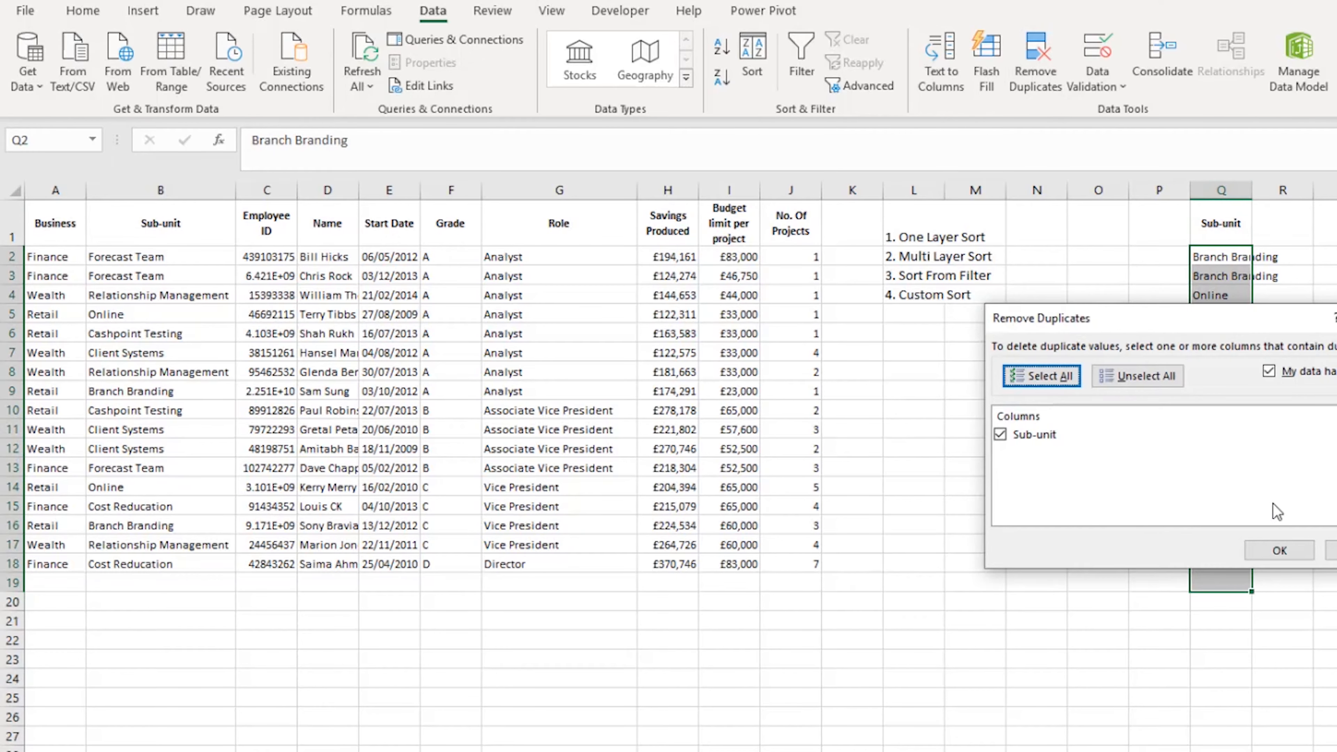
click(1280, 550)
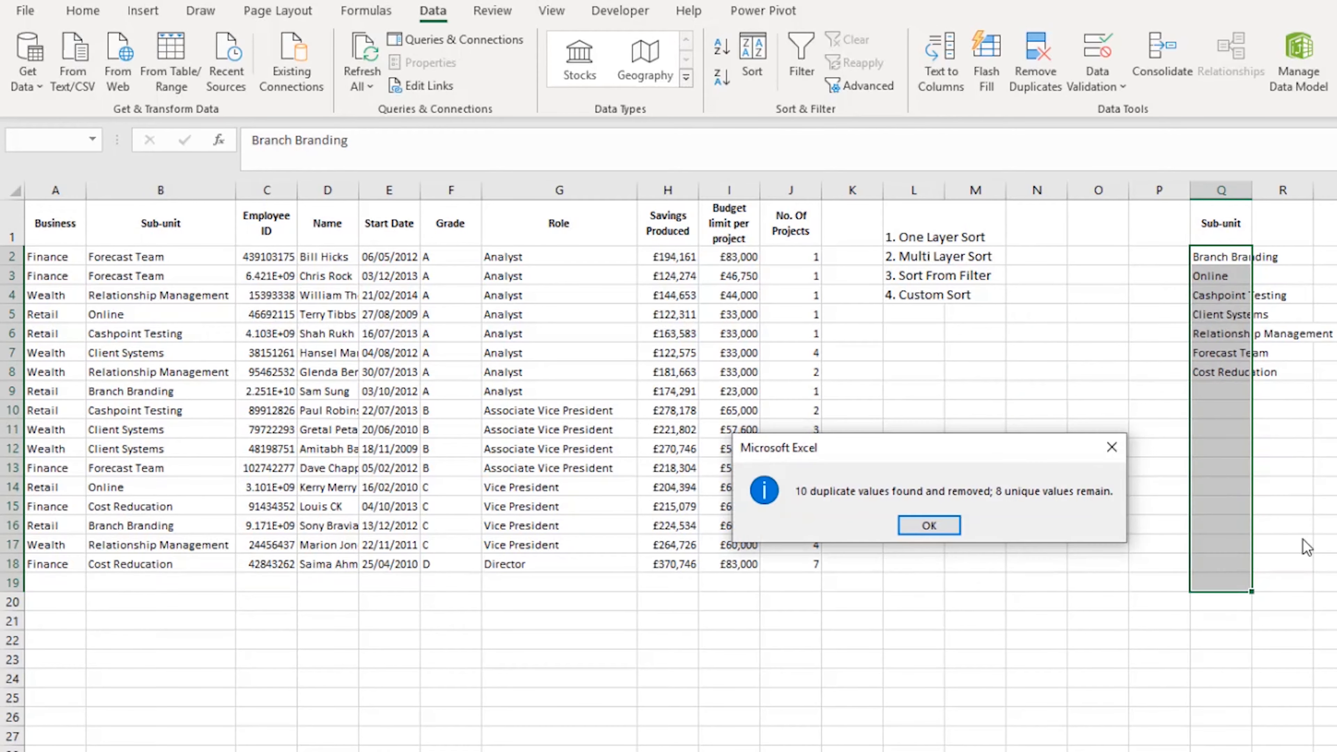
click(933, 527)
click(1325, 353)
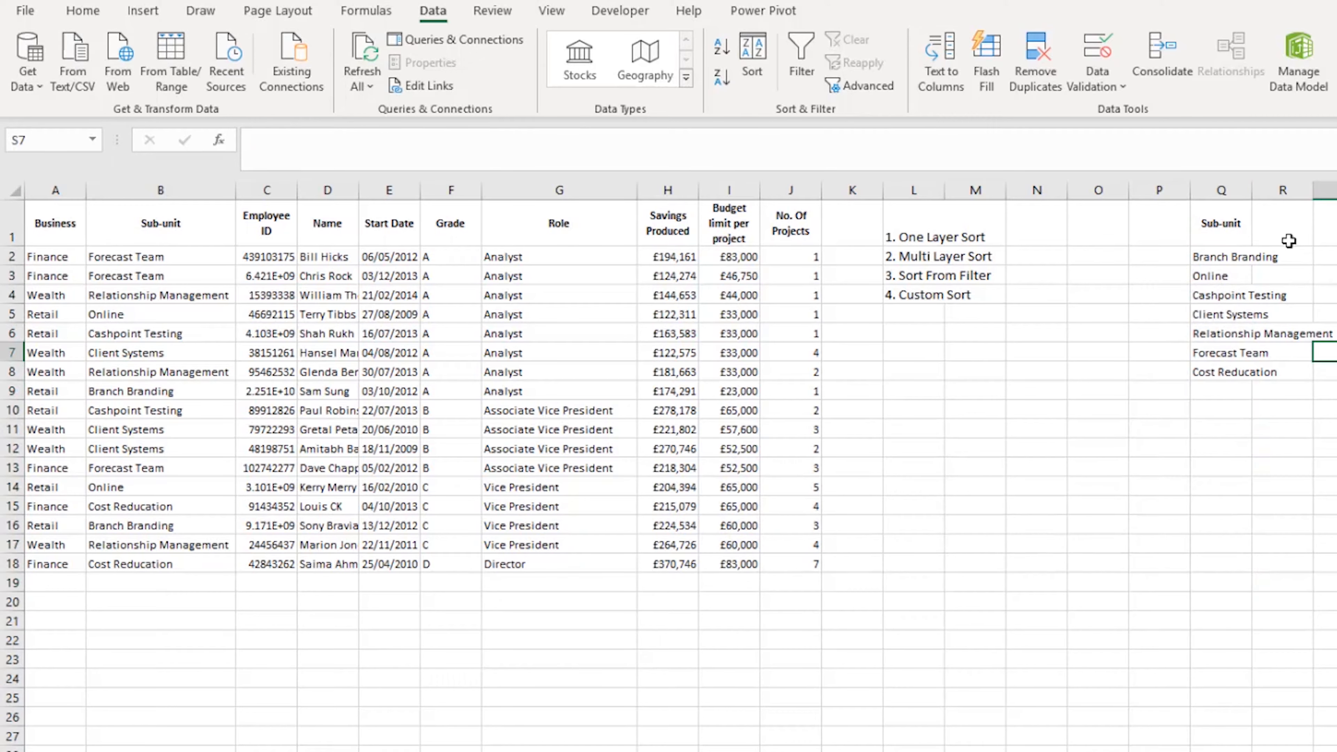
Step: Select the unique sub-units in Q2:Q8 and open the custom lists editor from the advanced Excel options
drag(1249, 251, 1235, 365)
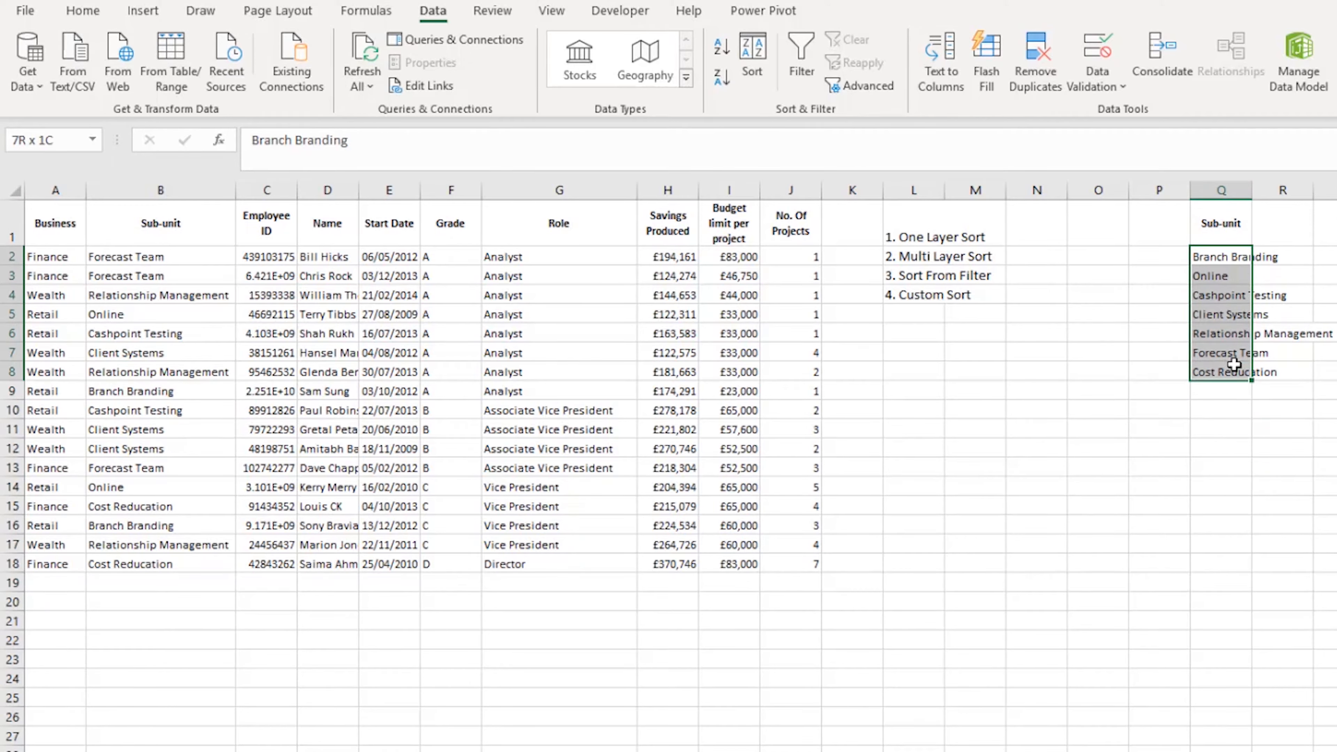
drag(1215, 257, 1213, 370)
click(25, 11)
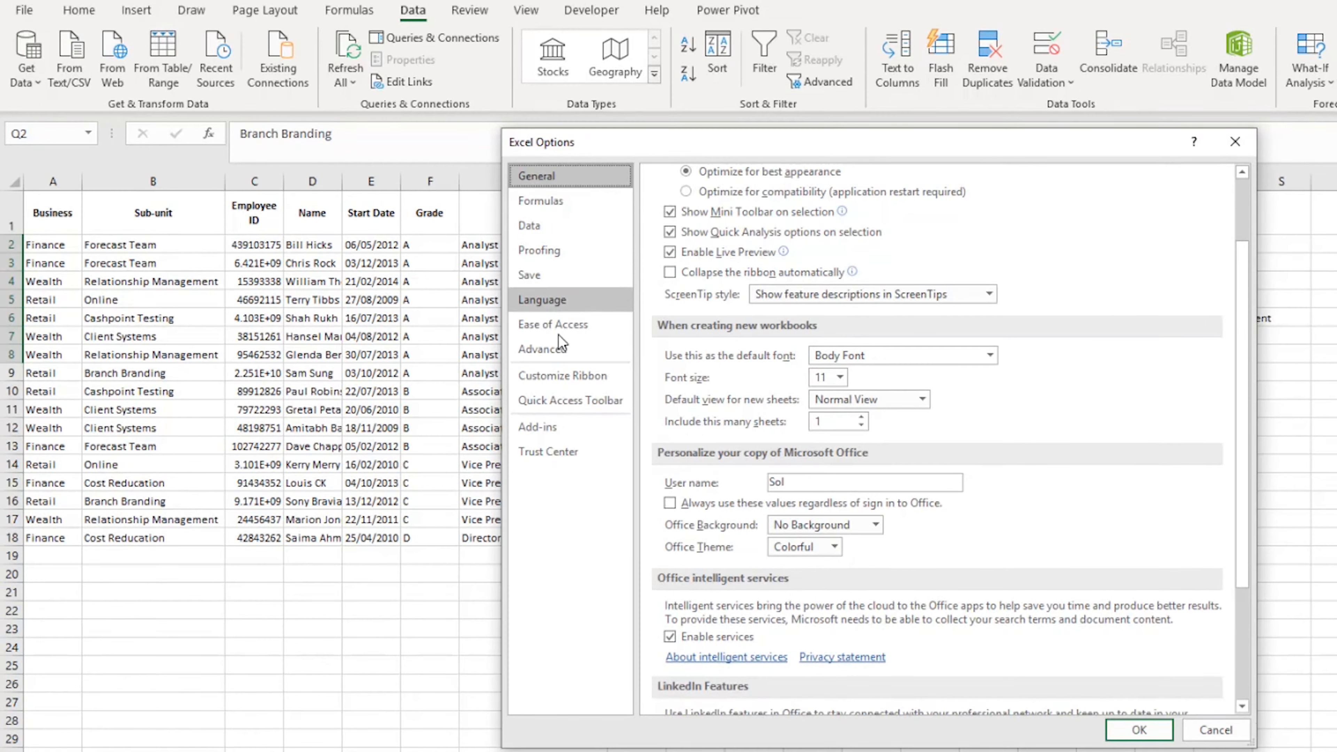
click(529, 350)
scroll(917, 547, down, 20)
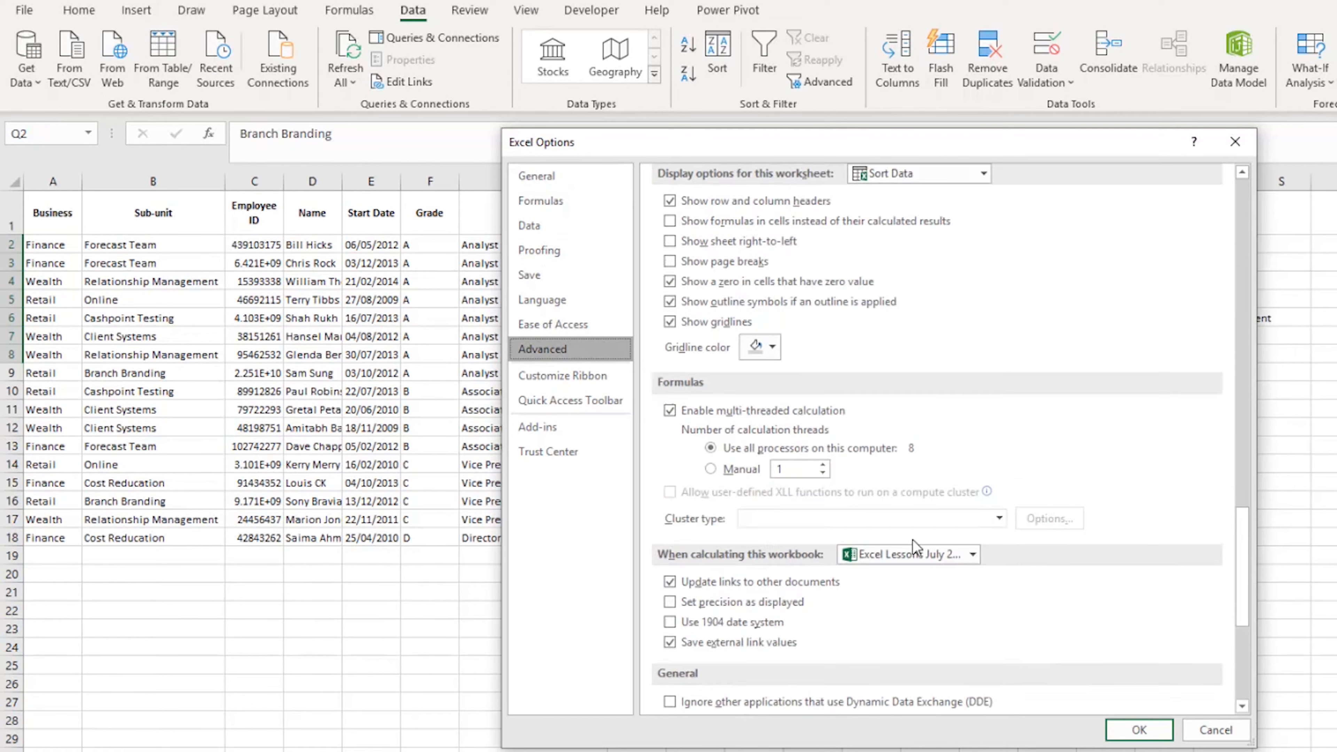
scroll(916, 547, down, 2)
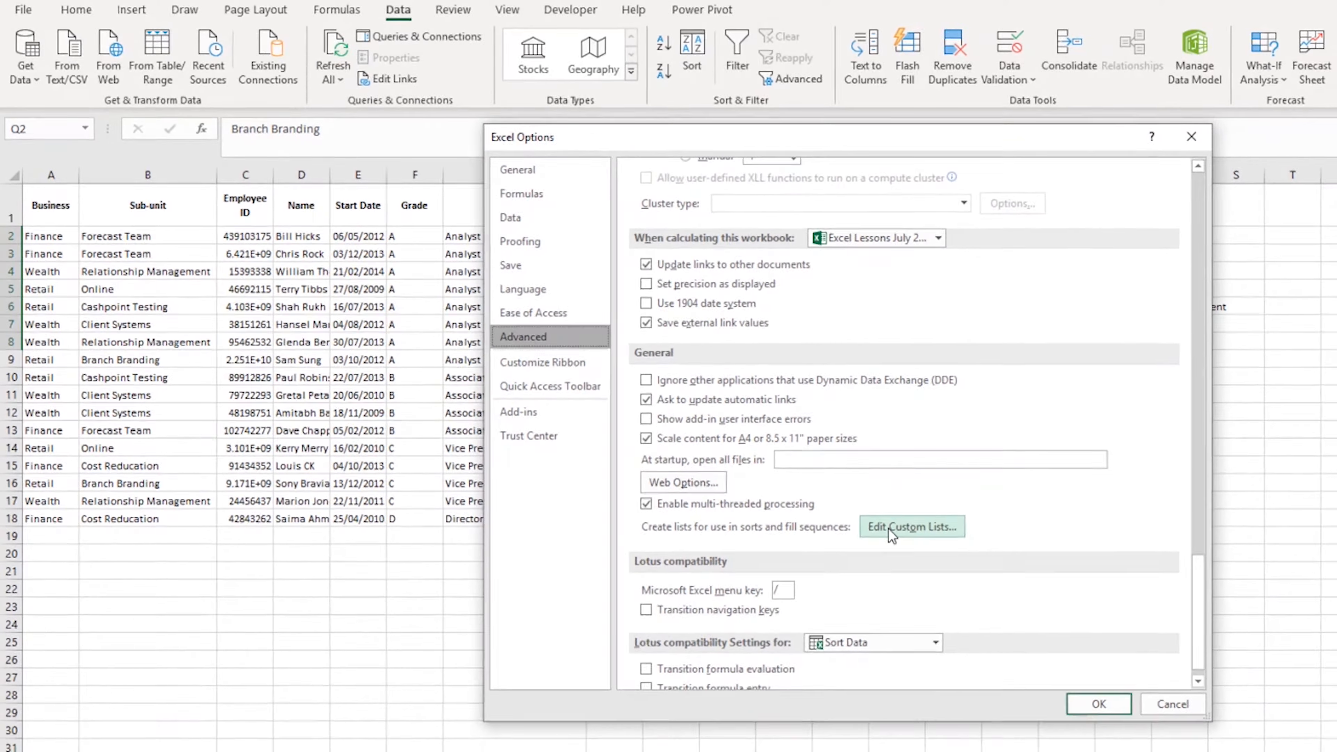
click(918, 546)
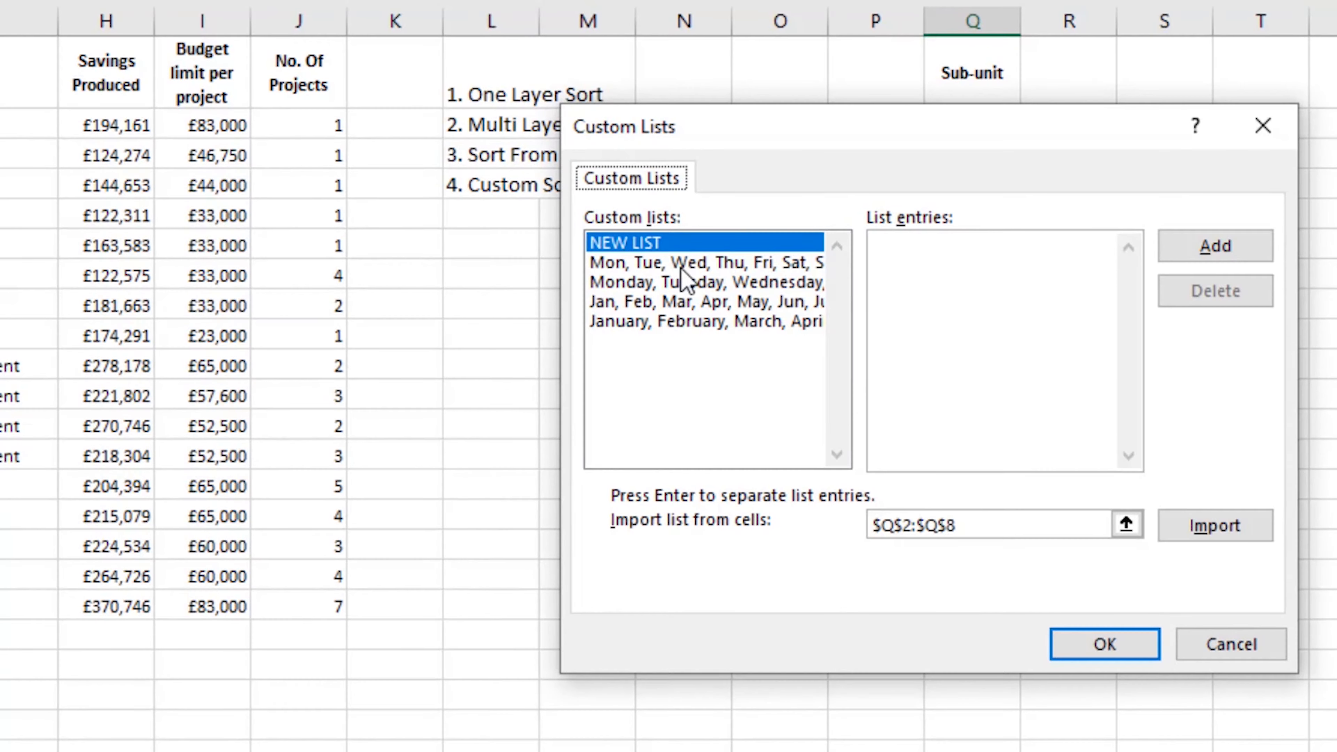
Step: Import $Q$2:$Q$8 as a new custom list, save it, and close the Excel options
click(1188, 258)
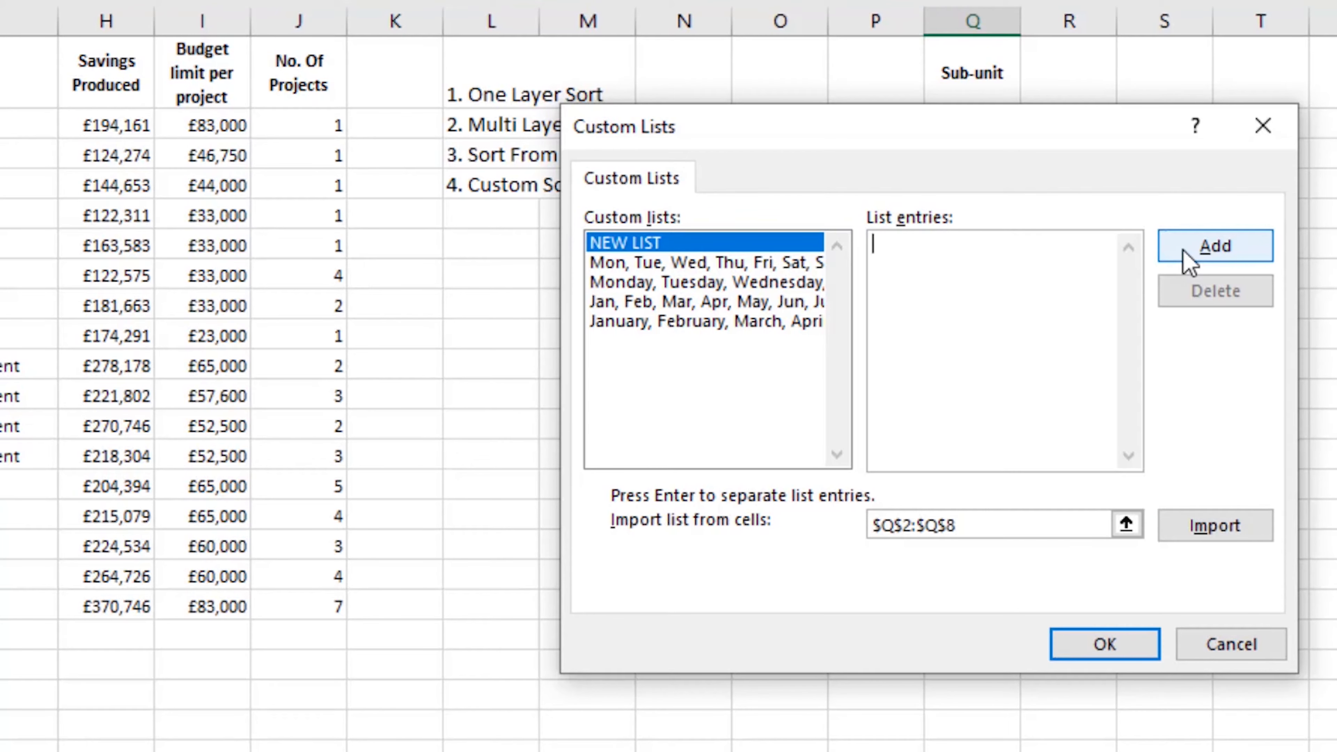
drag(902, 149, 418, 161)
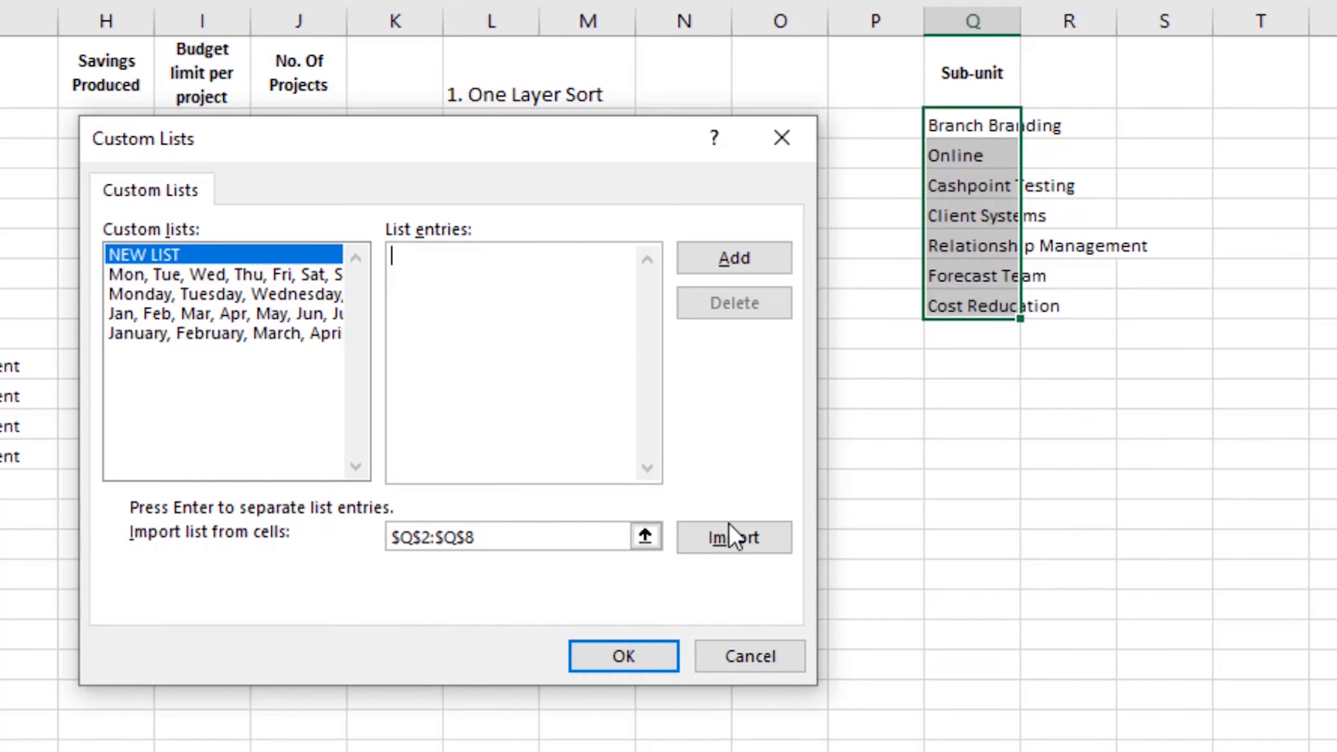
click(719, 547)
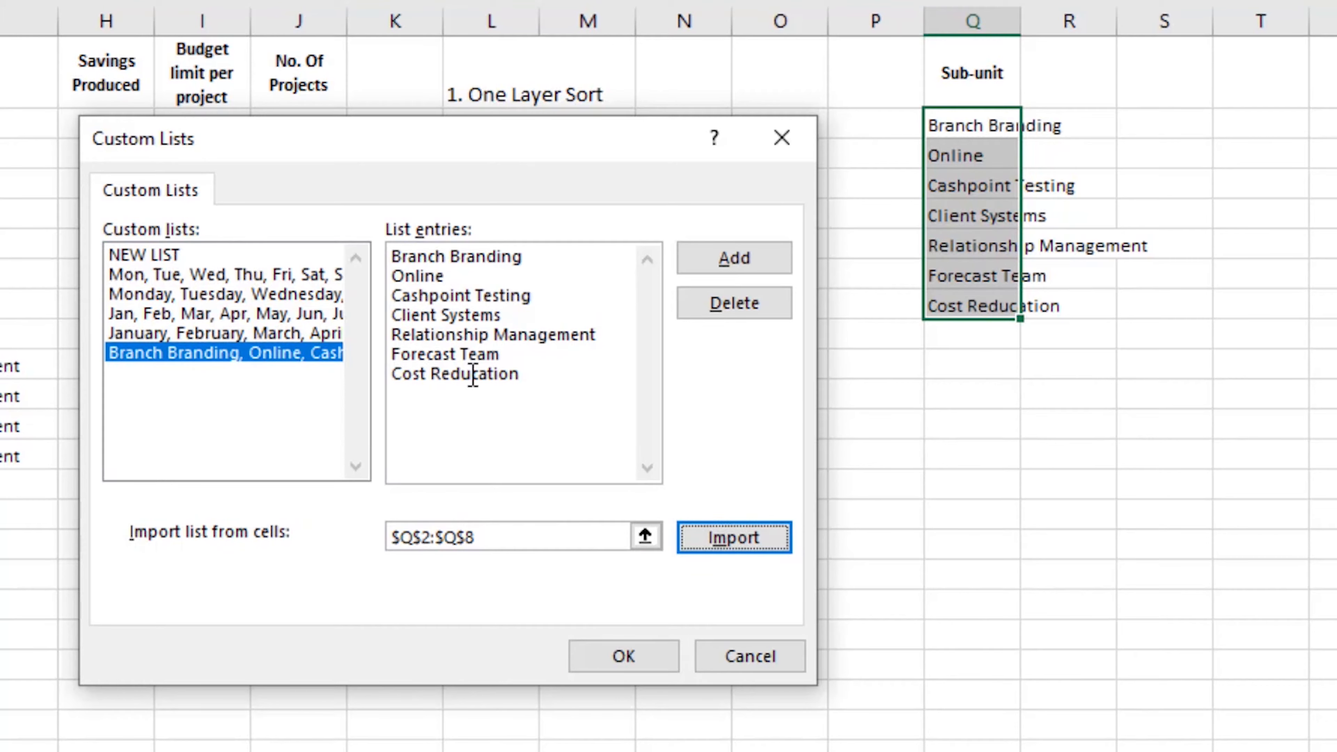
click(684, 266)
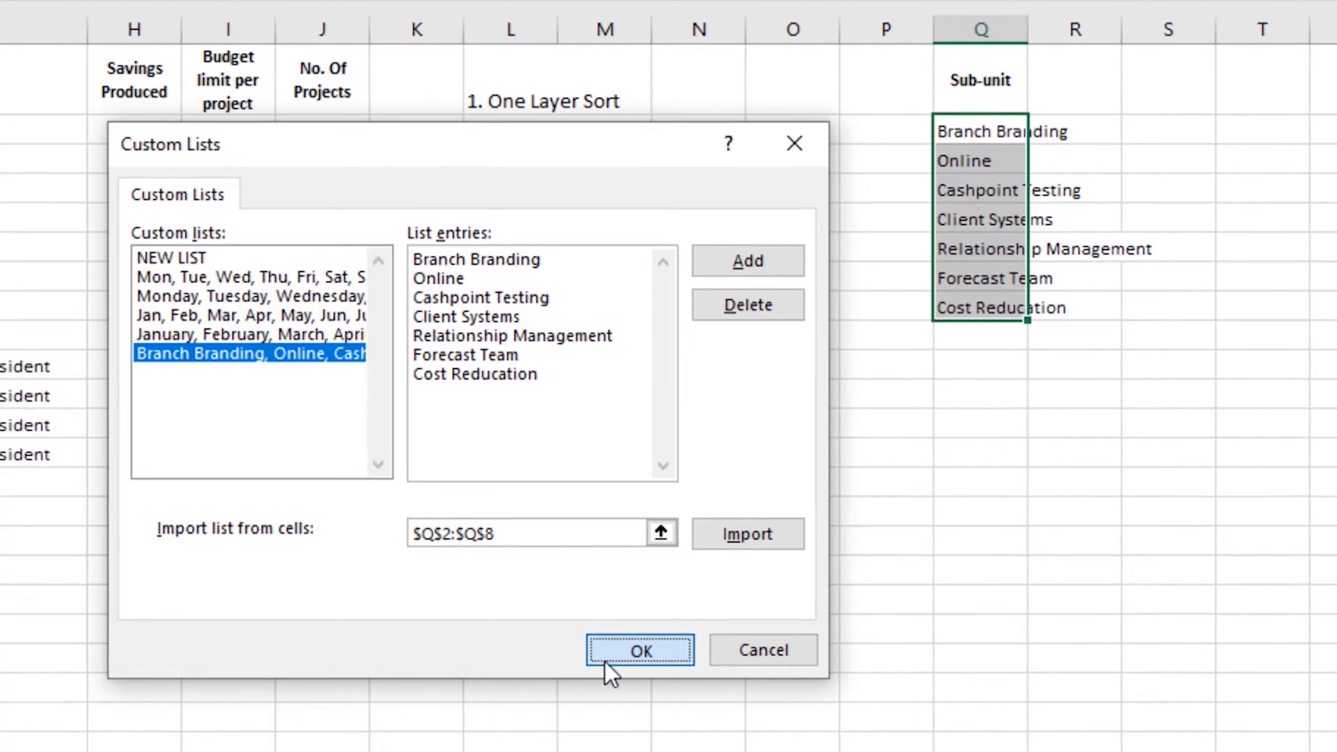
click(600, 659)
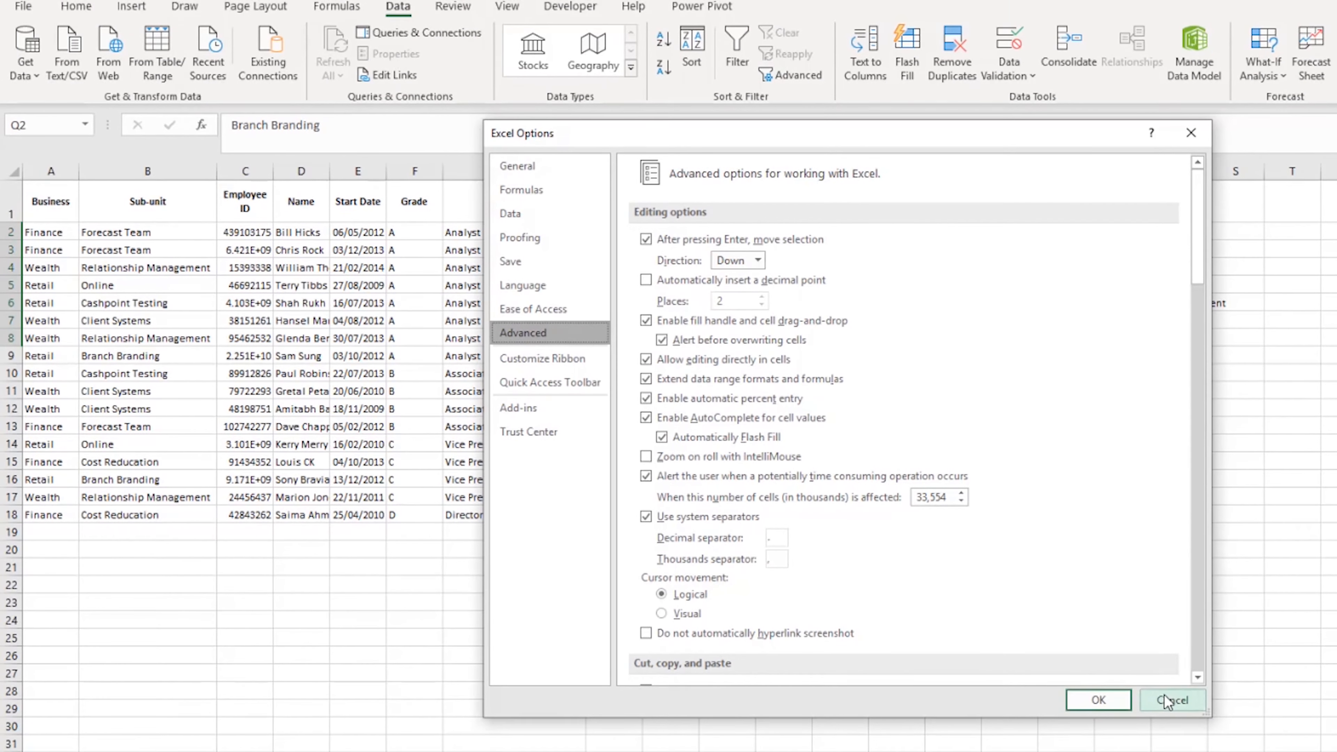
click(1053, 750)
click(987, 445)
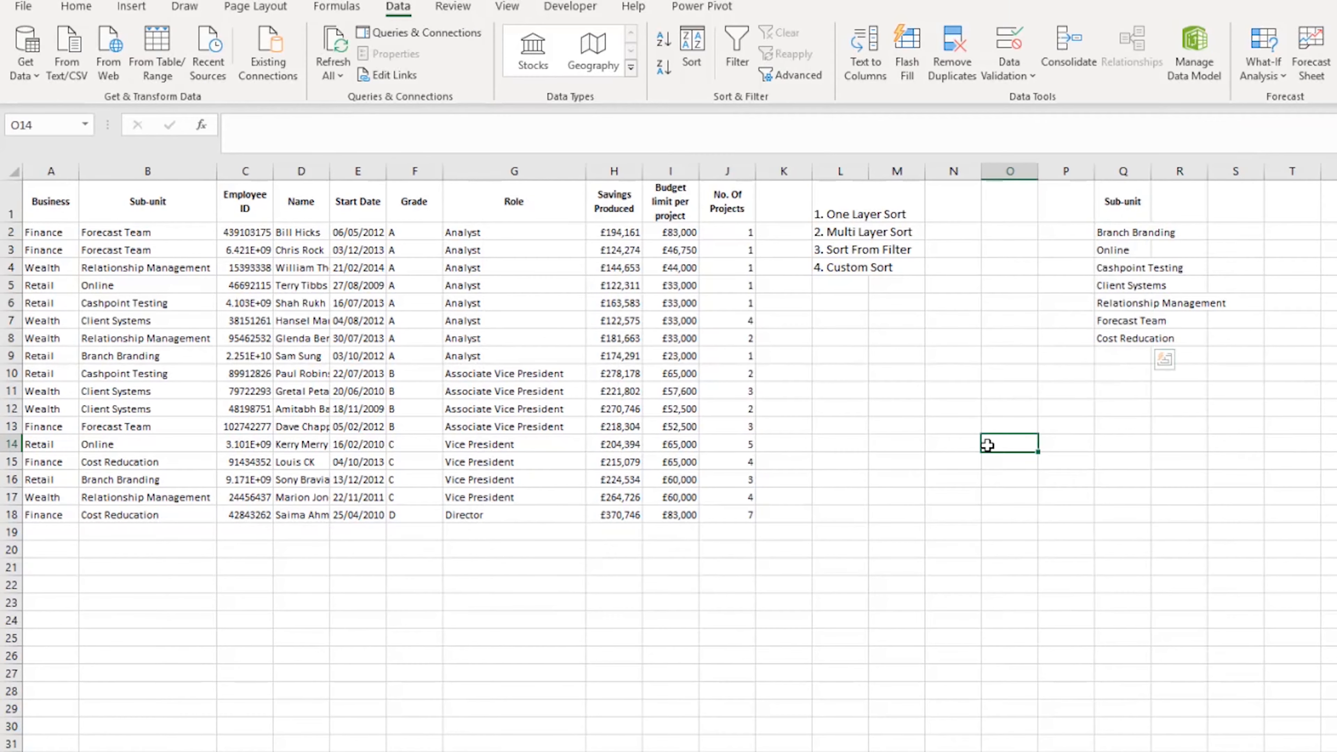
Step: Open the Sort settings for table A1:J18, delete the Grade level, and set the remaining level to sort by Sub-unit
drag(29, 211, 721, 519)
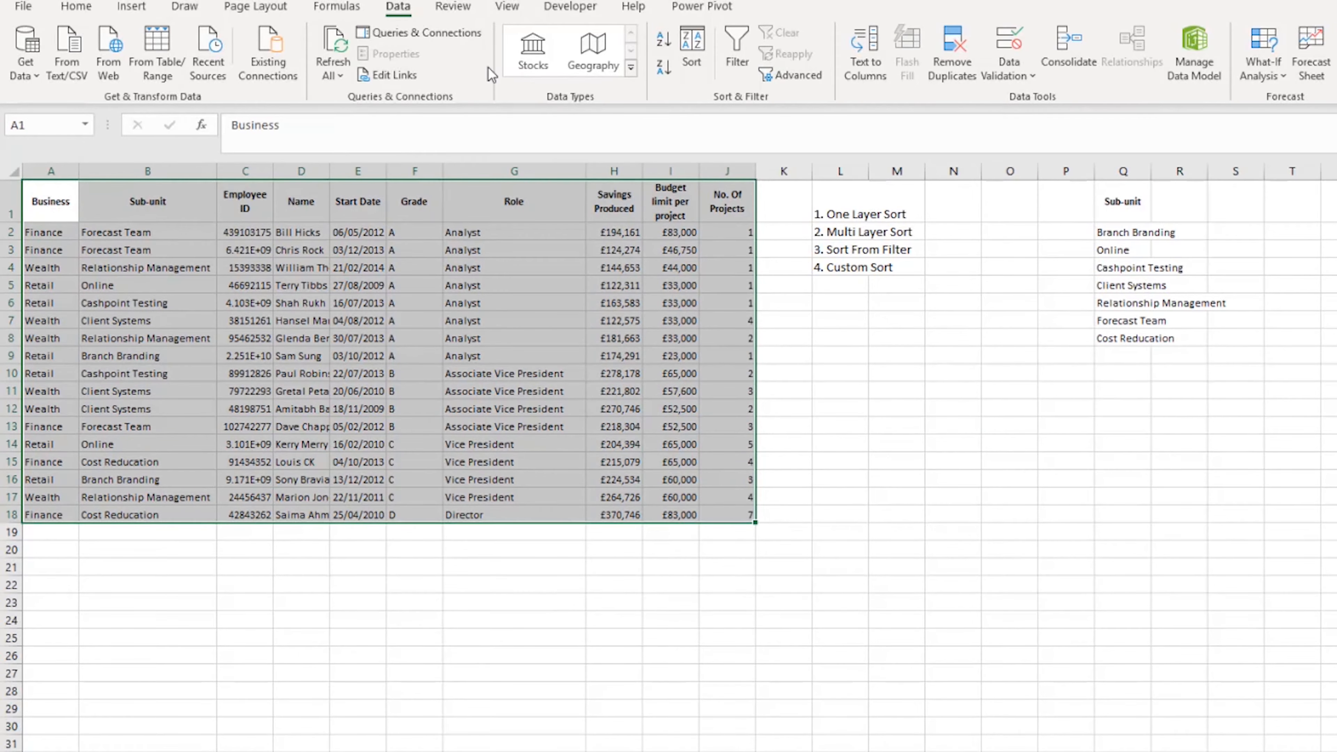
click(692, 64)
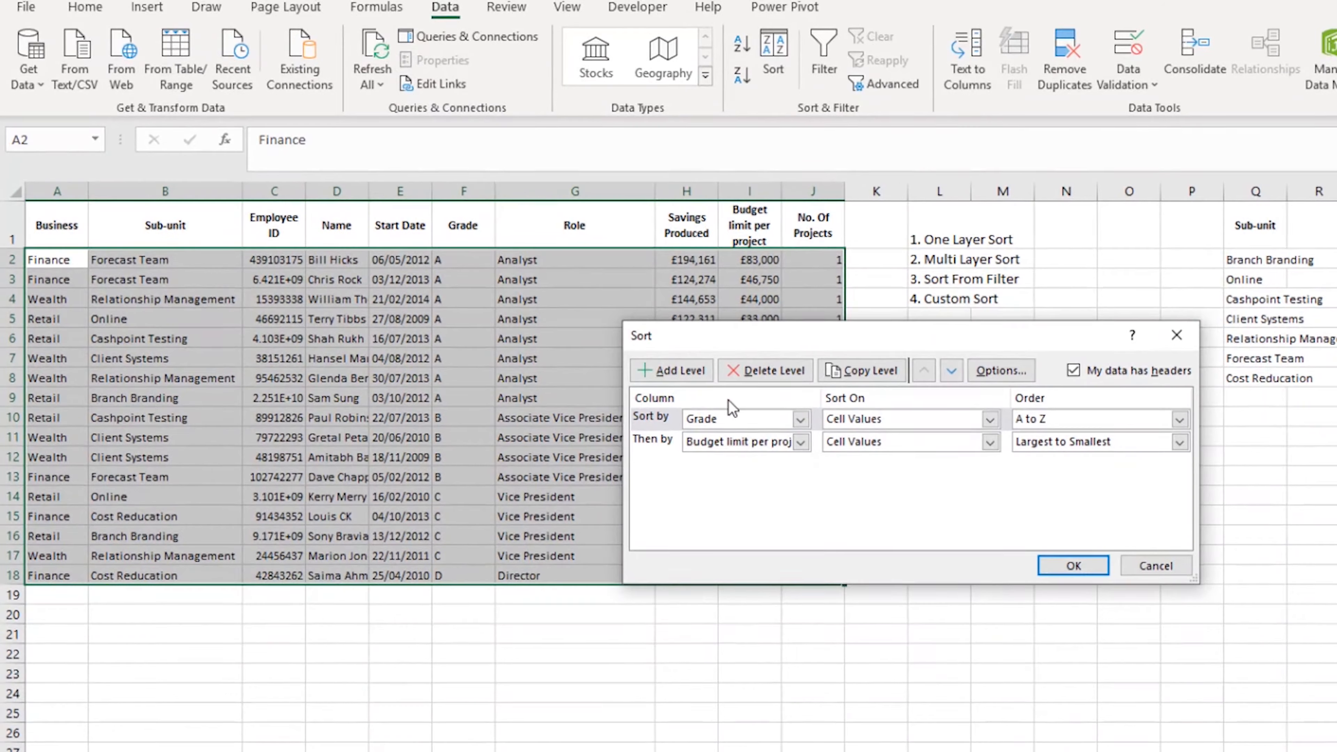
click(768, 370)
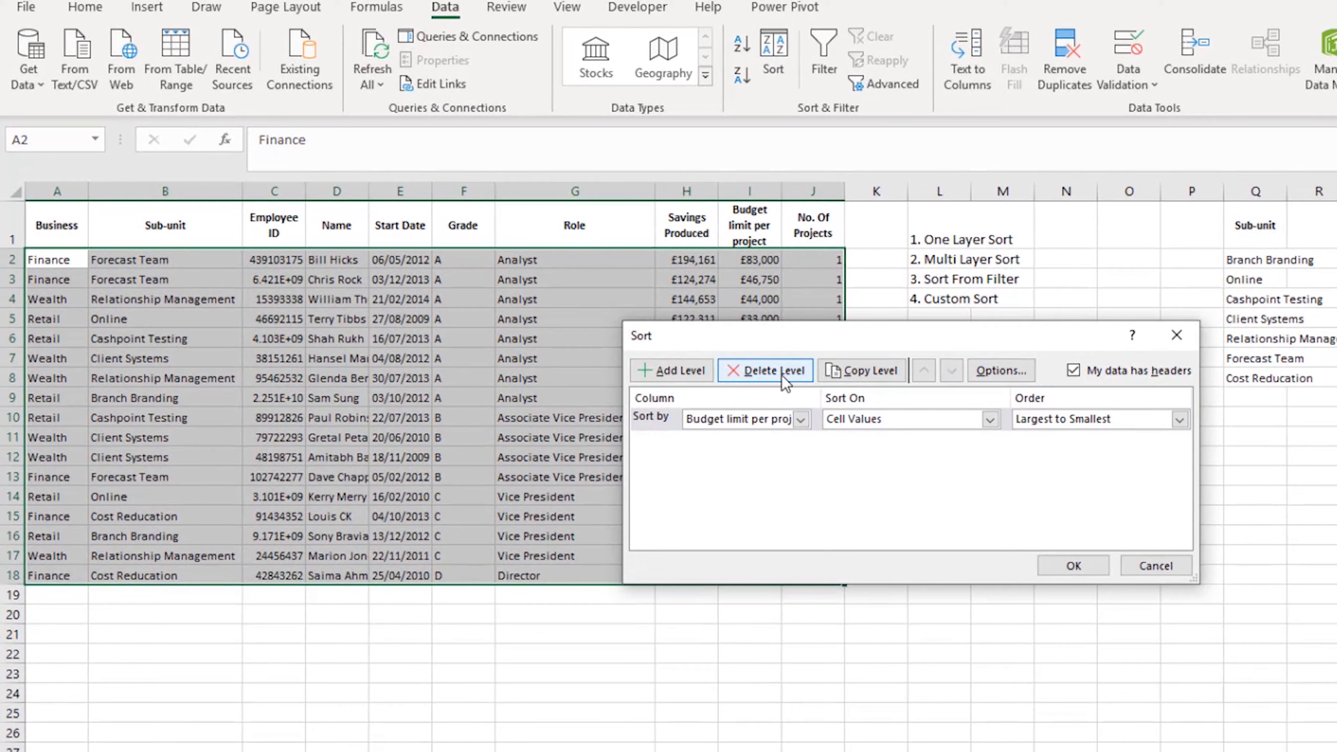
click(801, 420)
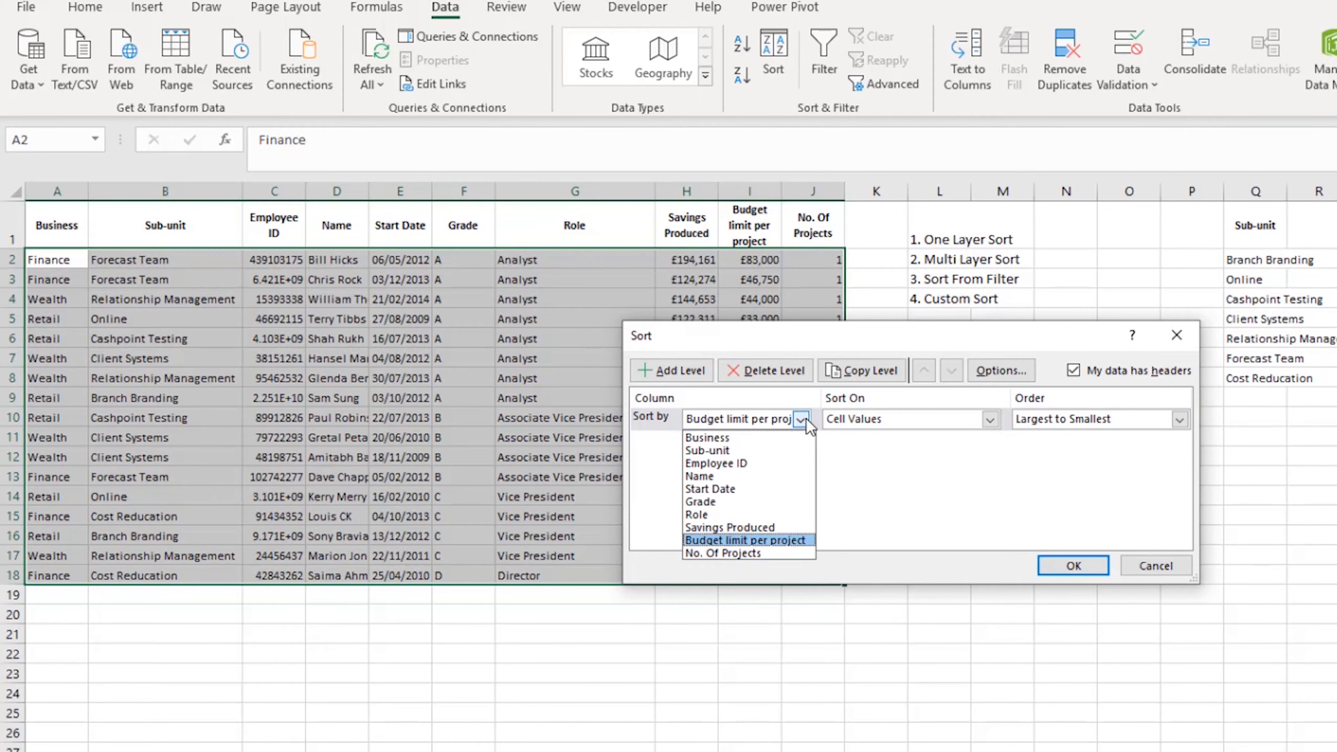
click(768, 451)
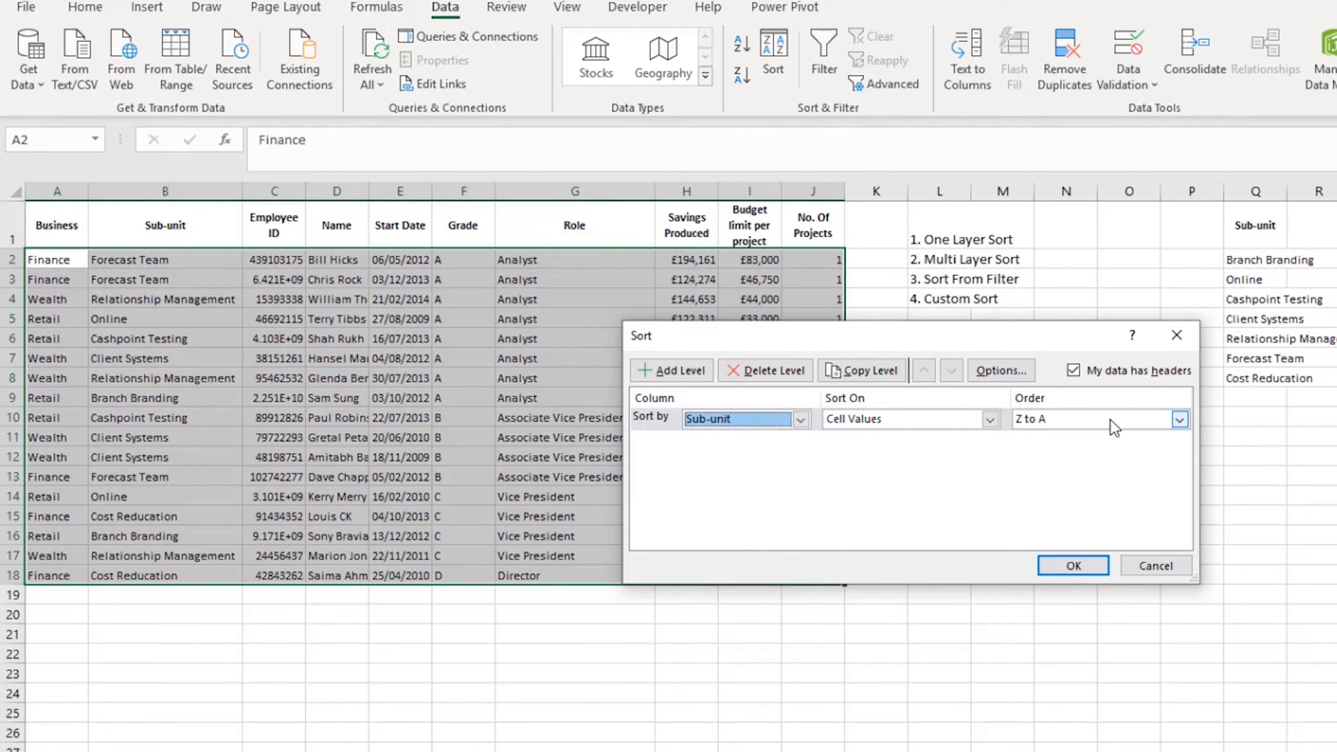
Step: Sort Sub-unit by the custom list beginning Branch Branding, Online, and compare the resulting order with Q2:Q8
click(1029, 427)
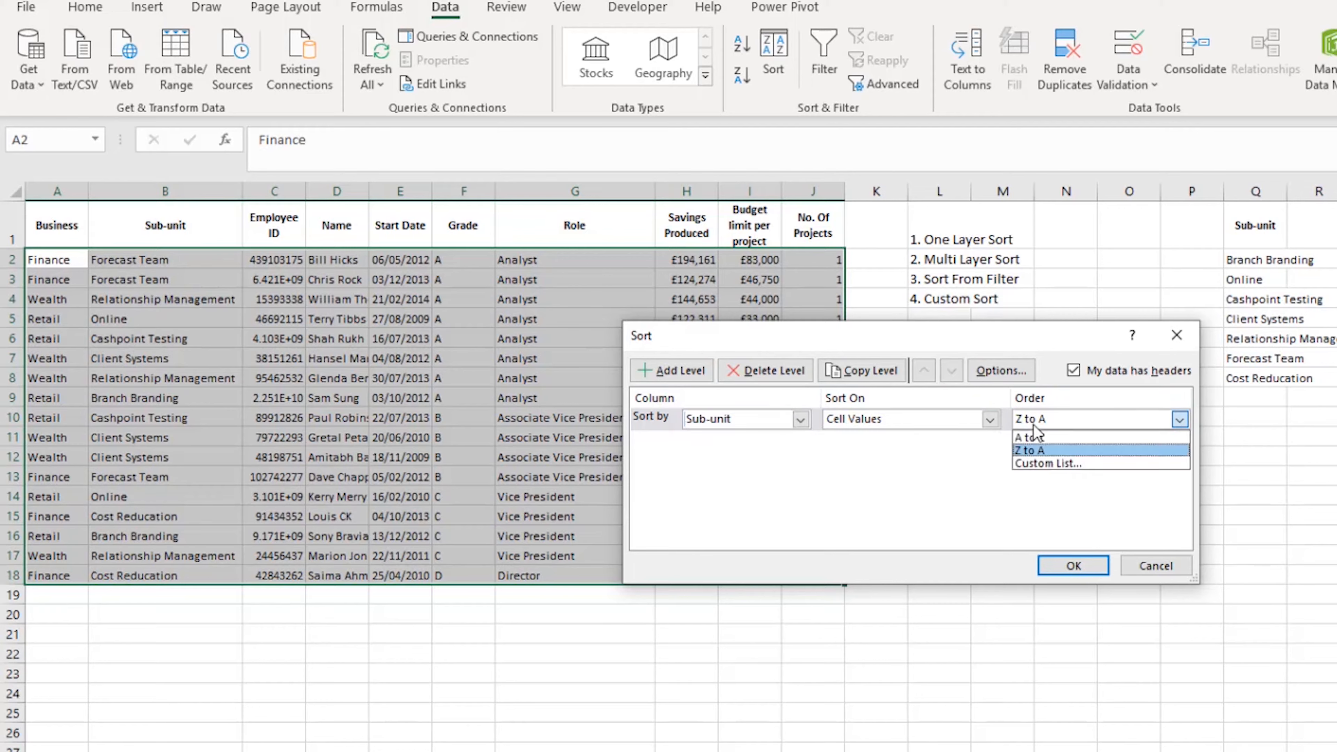
click(1045, 463)
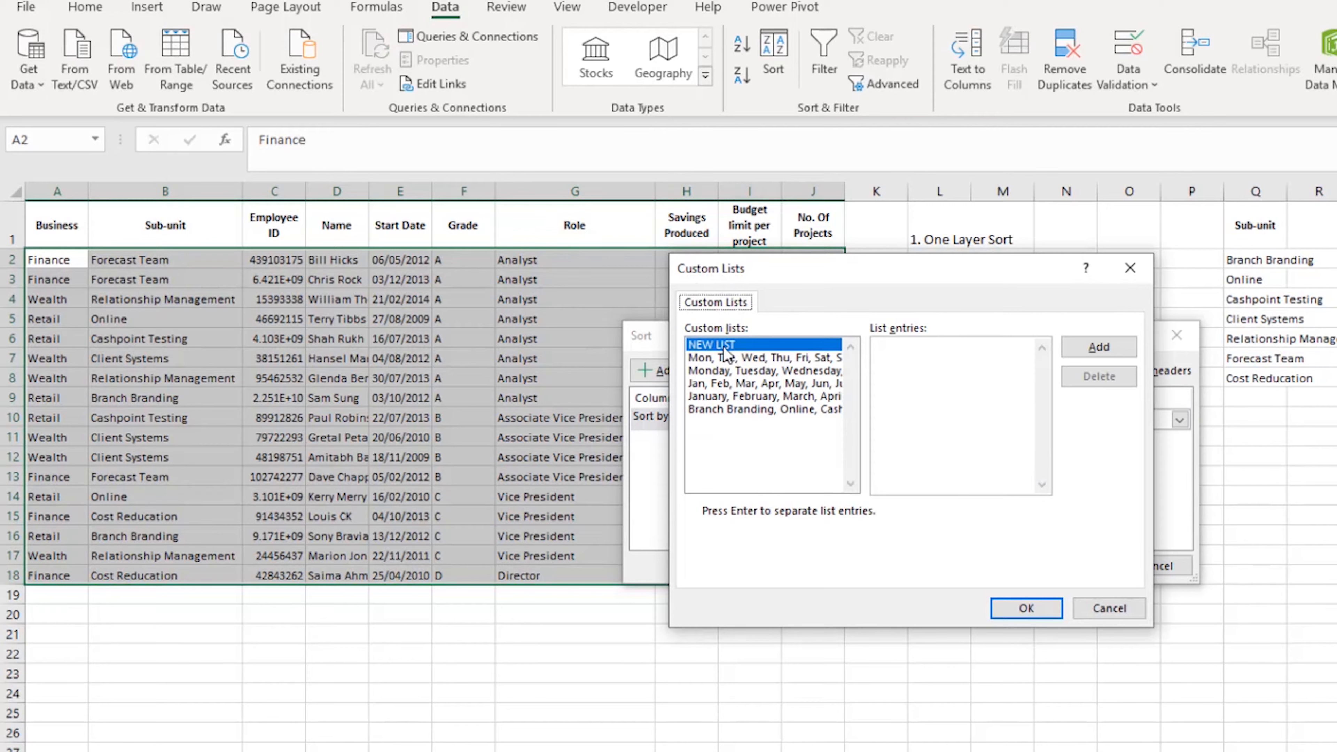
click(712, 412)
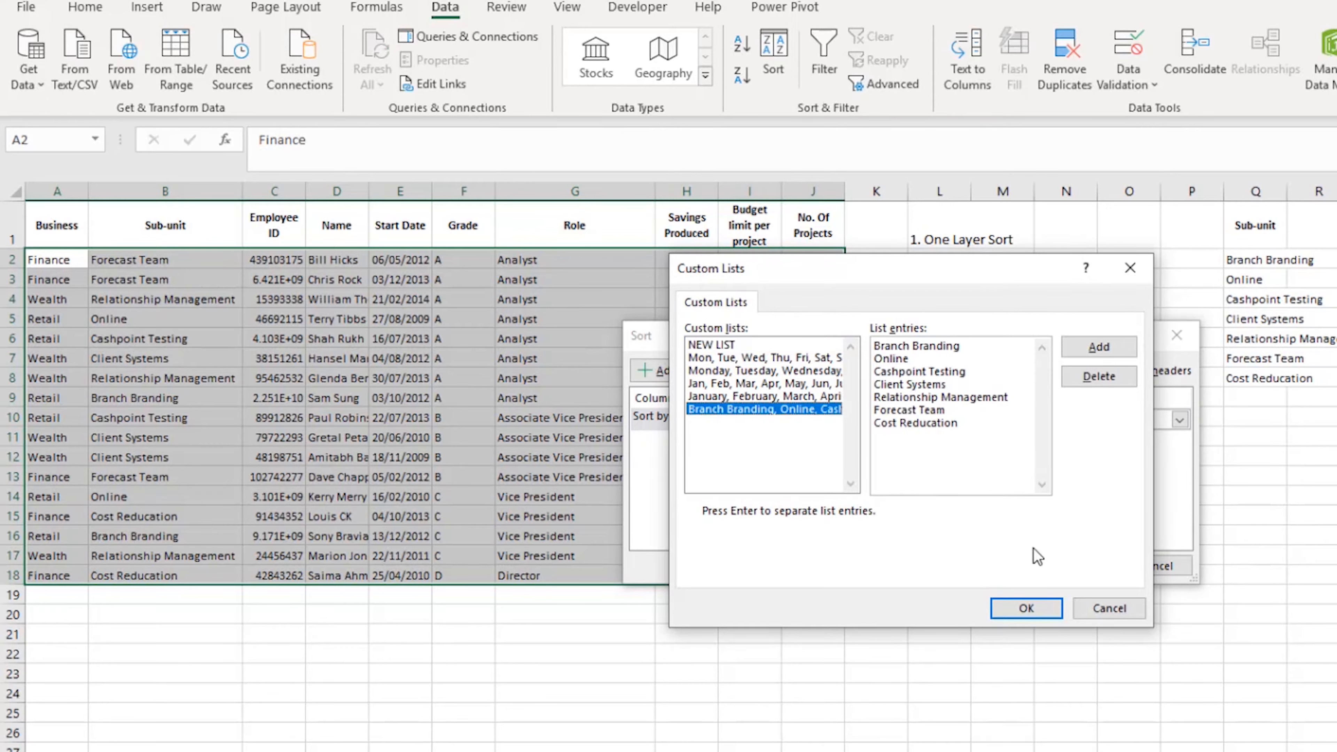
click(1026, 608)
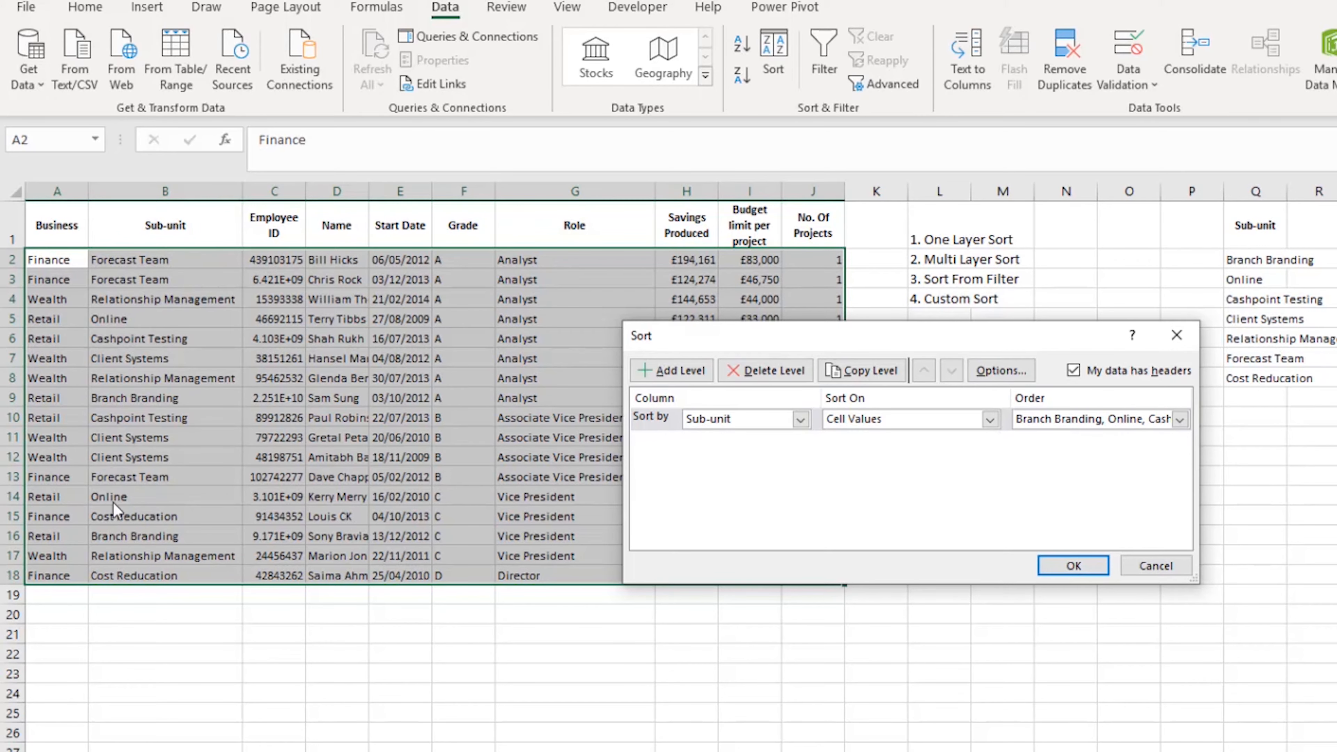
click(1069, 566)
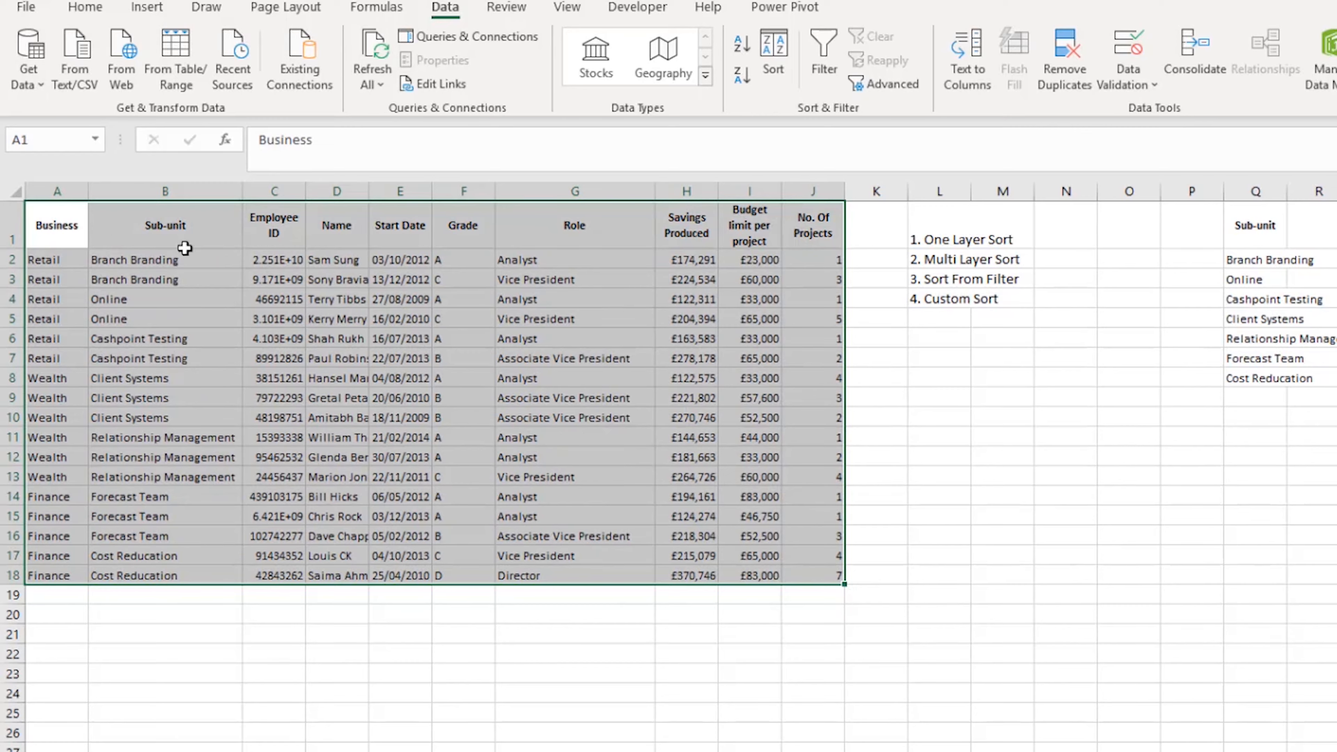
scroll(79, 317, down, 1)
scroll(132, 289, up, 1)
drag(142, 280, 148, 576)
drag(1267, 253, 1269, 380)
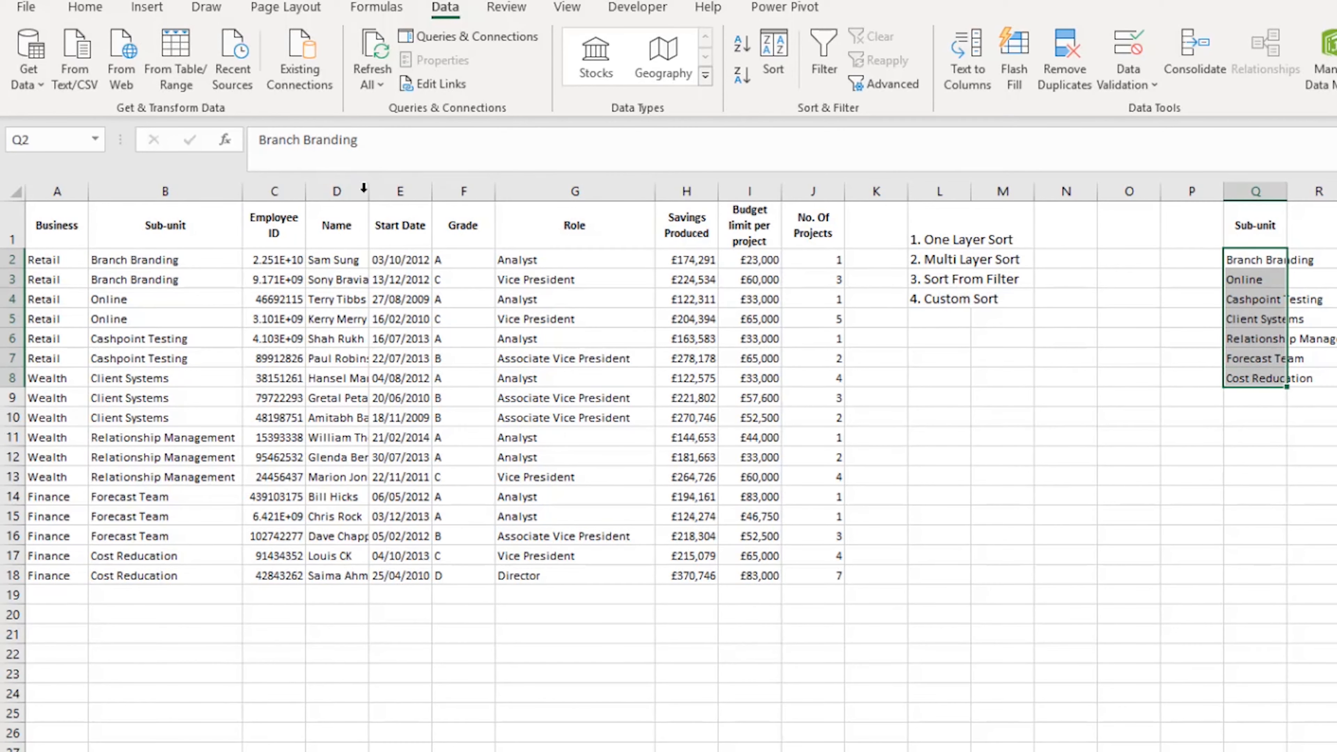